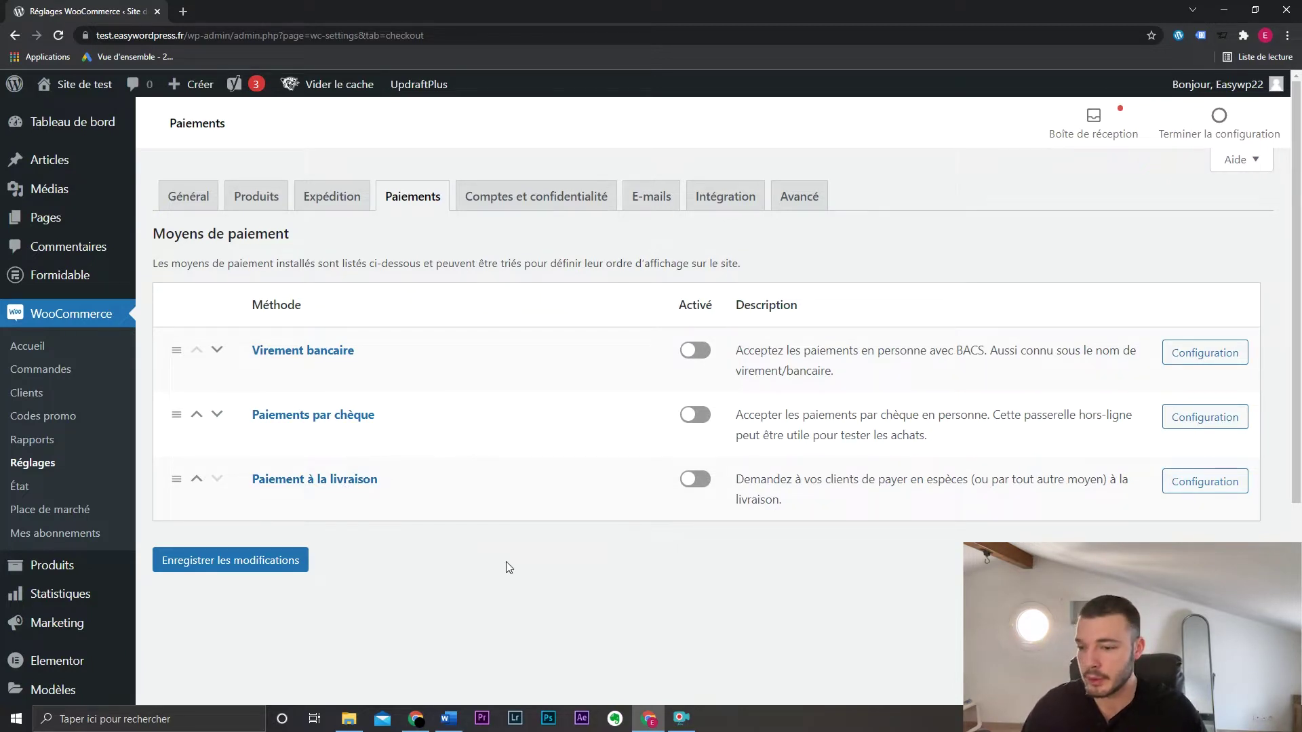
Step: Search the plugin directory for "paypal" and install and activate WooCommerce PayPal Payments
scroll(509, 568, down, 1)
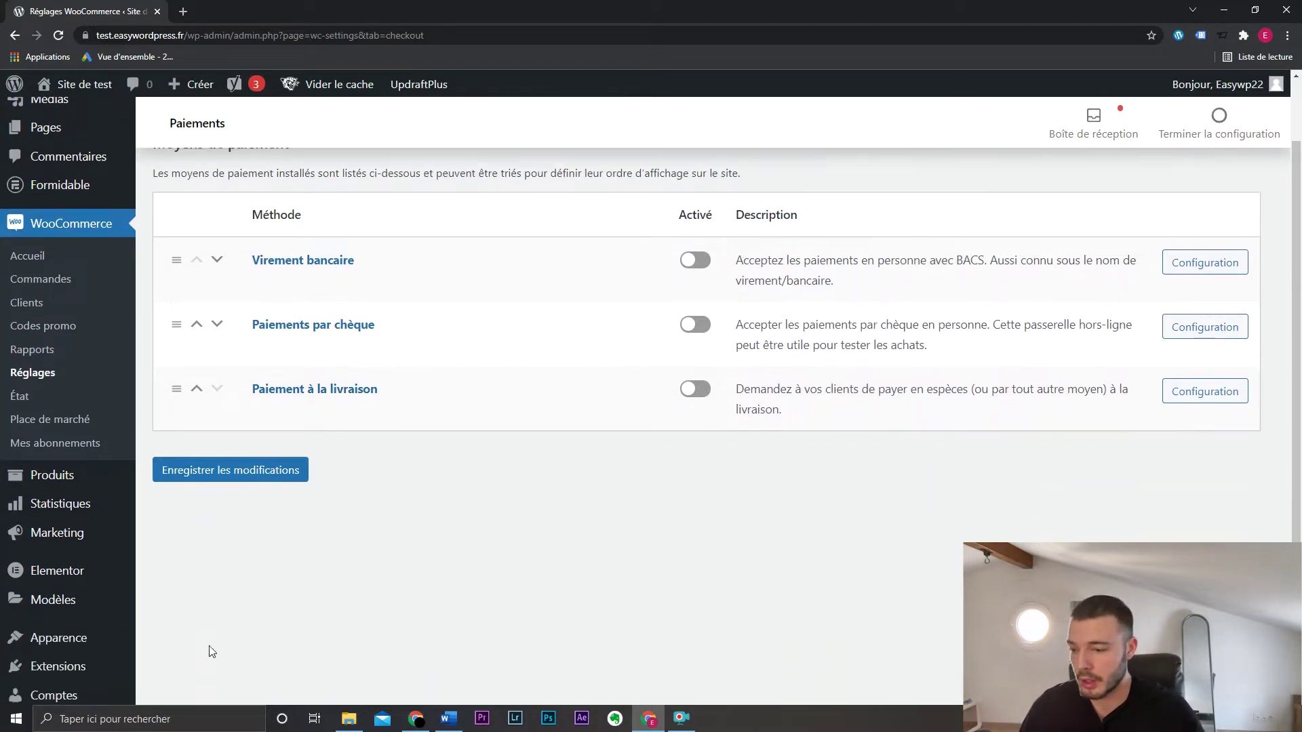
mouse_move(124, 671)
click(189, 645)
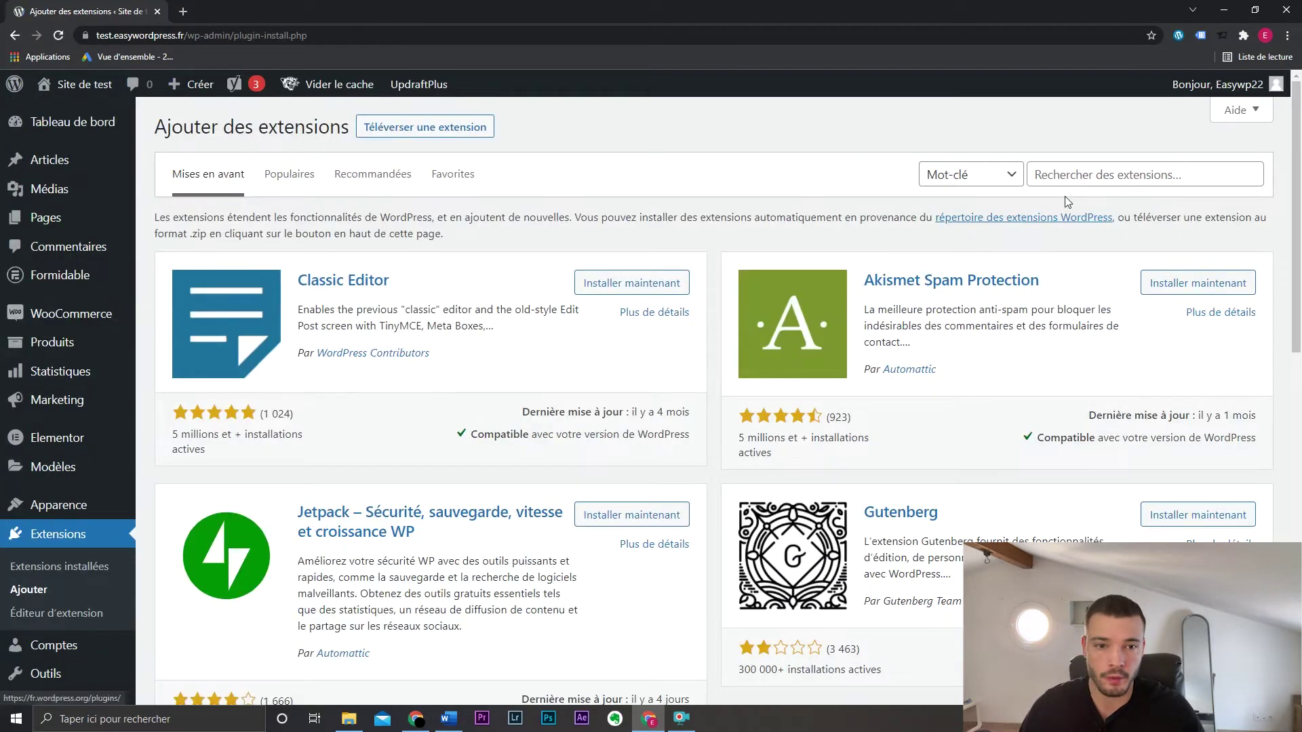
click(1065, 175)
text(paypal)
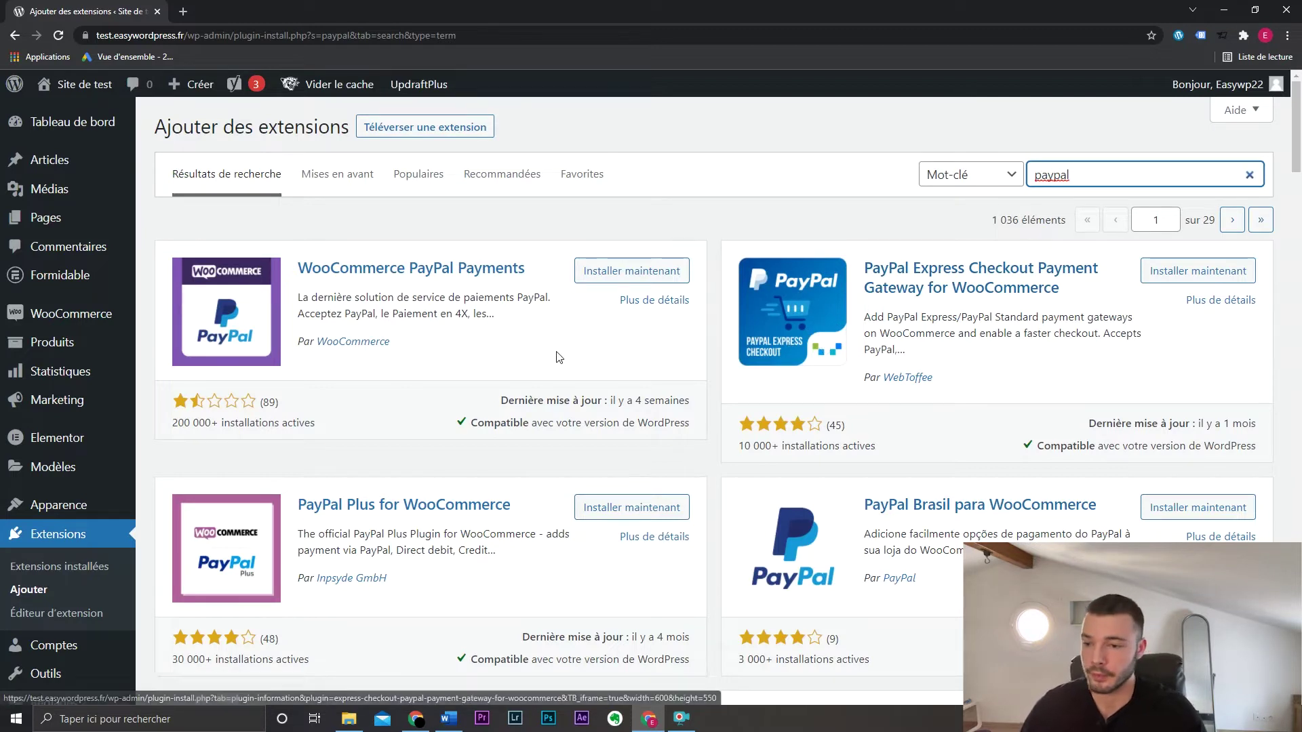
click(631, 271)
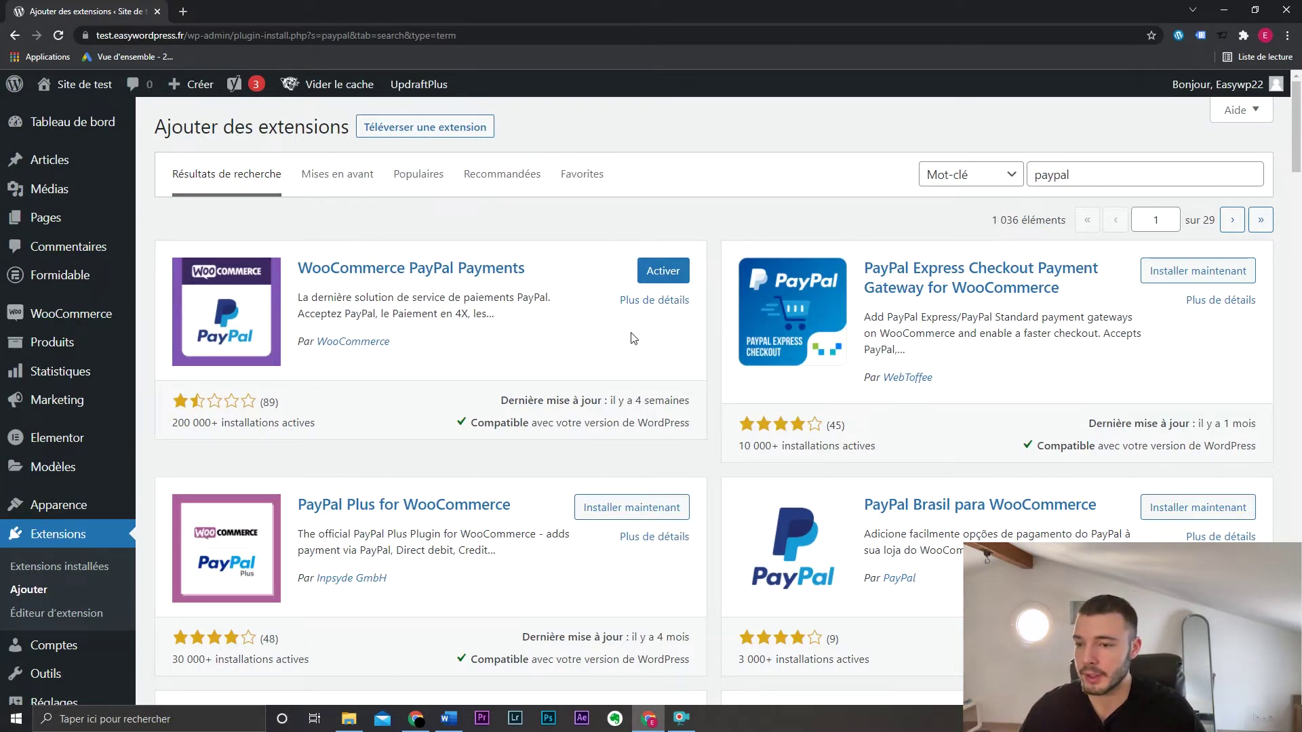
click(680, 278)
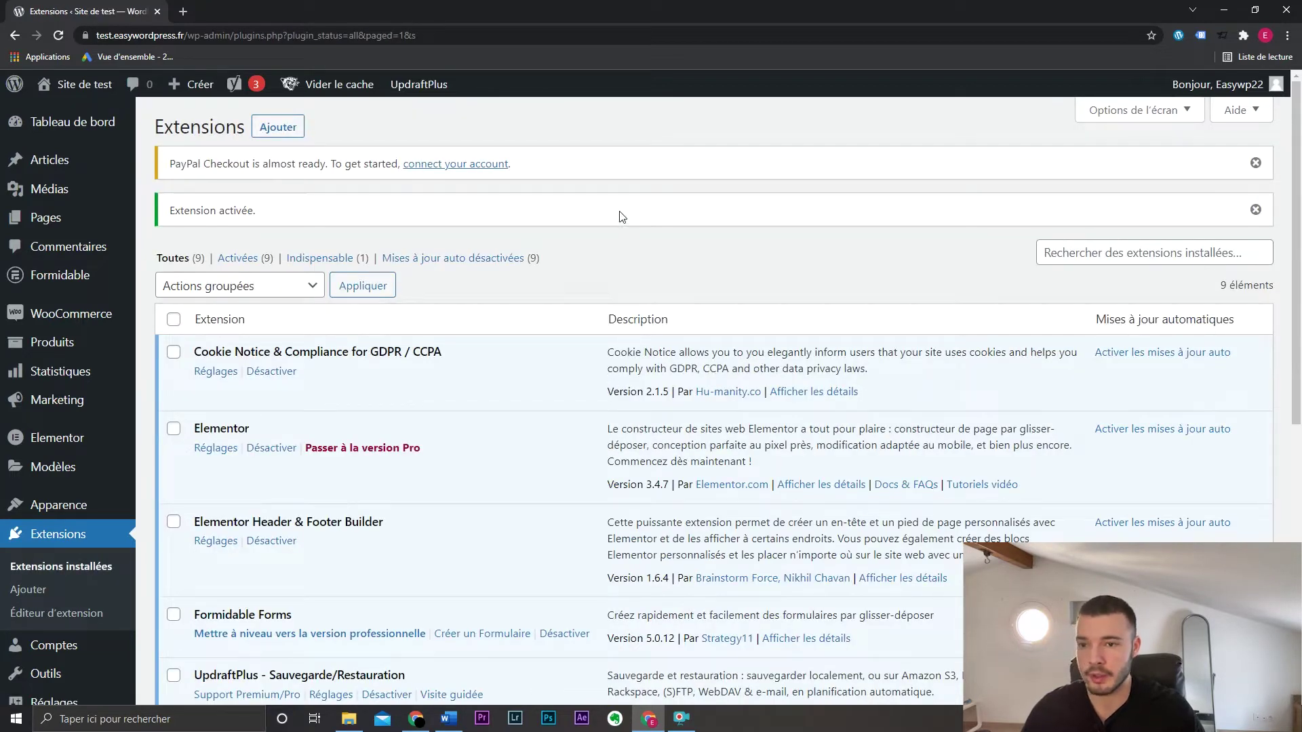
Step: Start connecting a PayPal account from the plugin's PayPal Checkout settings and bring up the account form
click(452, 166)
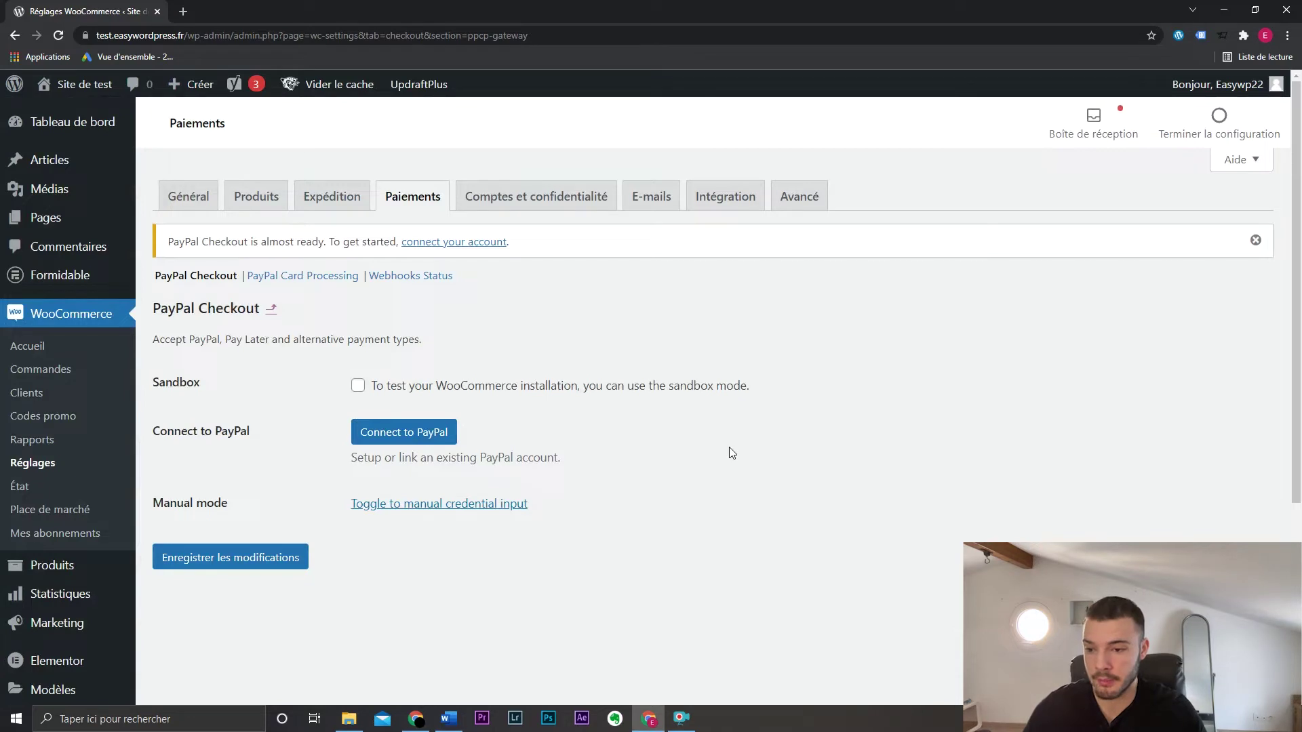
click(434, 431)
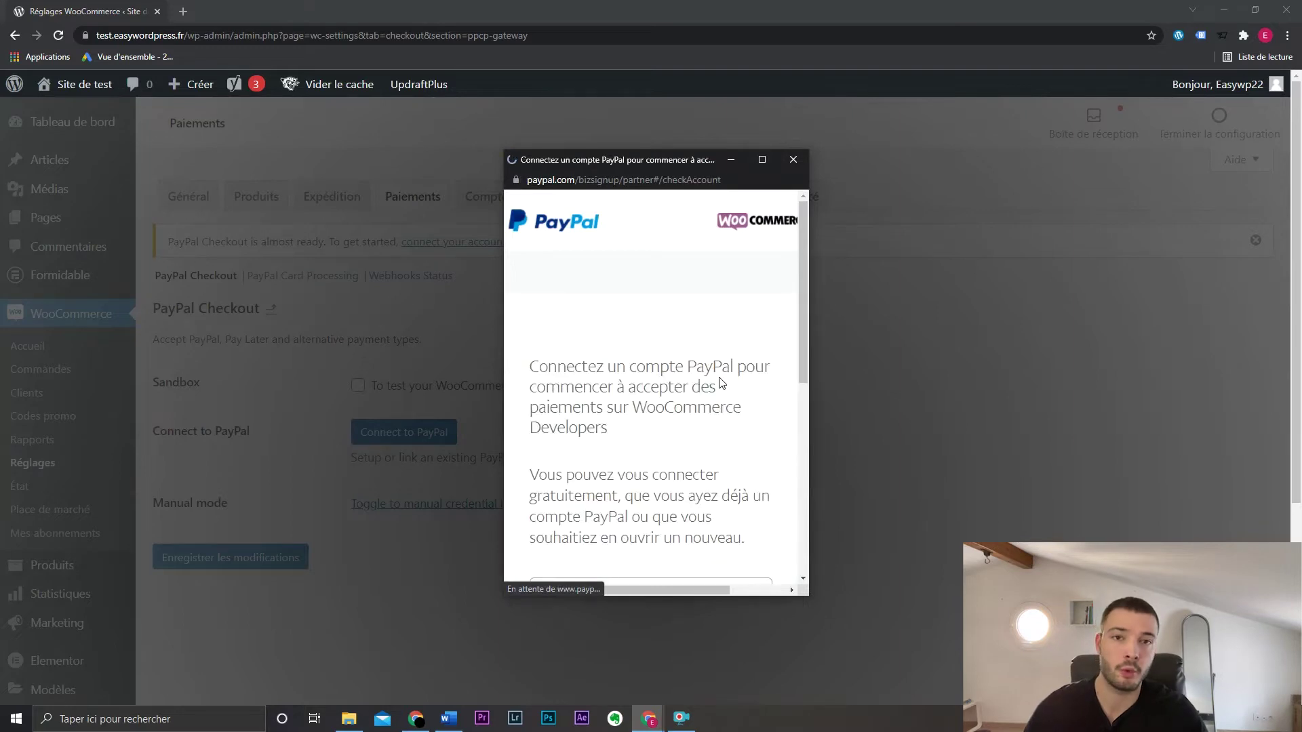
scroll(723, 384, down, 3)
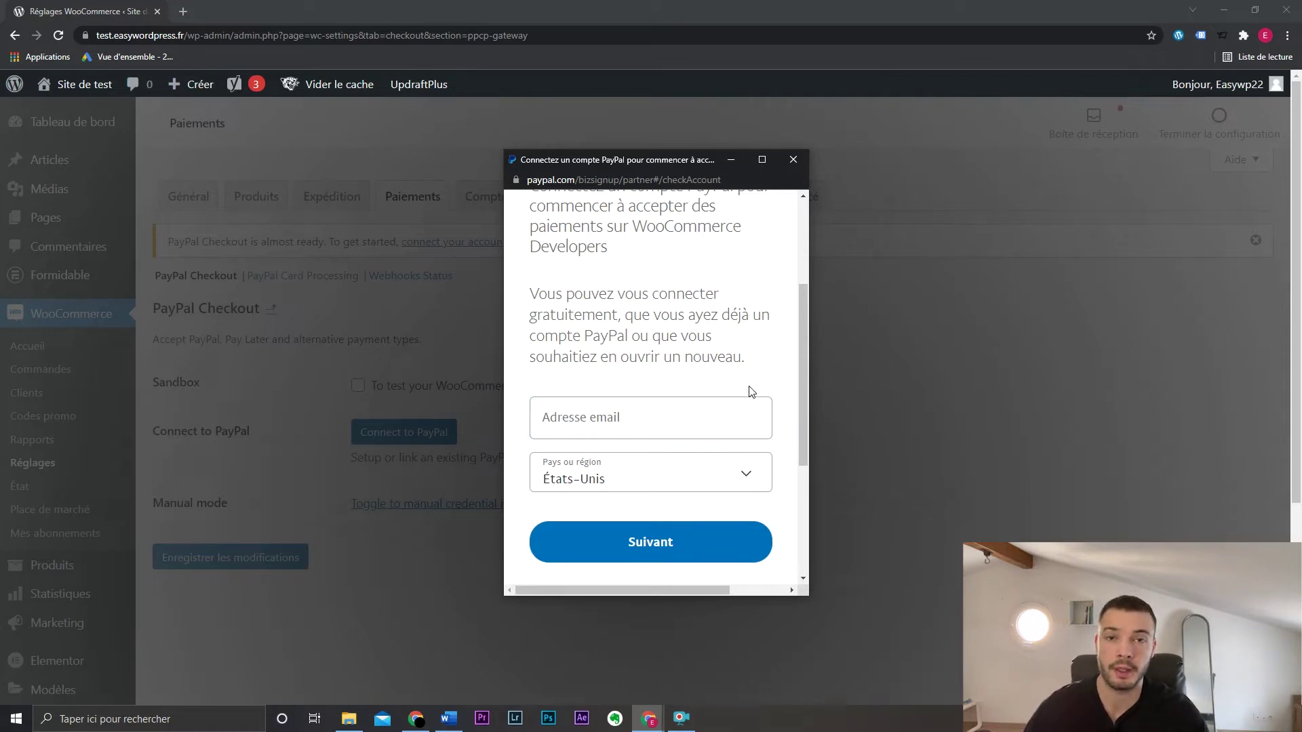
Step: Search the web for "paypal pro" in a new tab and open PayPal's page for professionals
click(183, 11)
text(p)
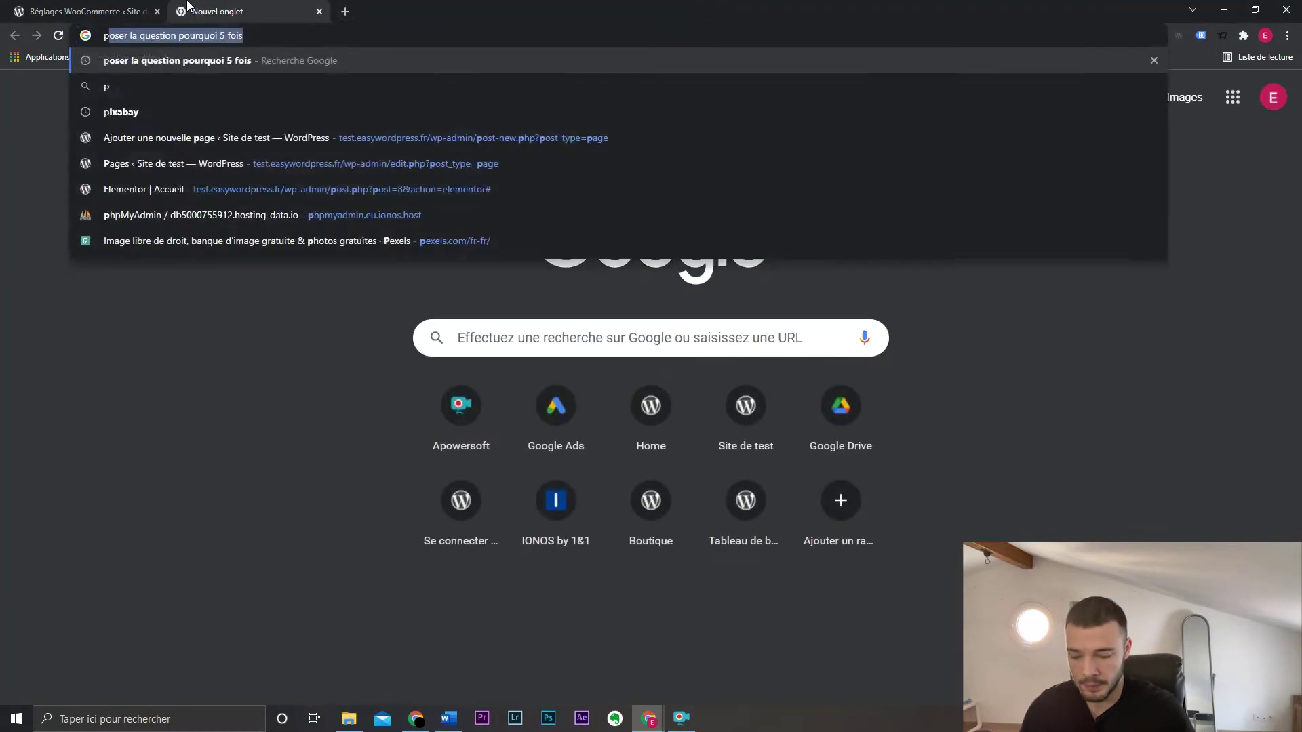
text(aypal pro)
key(Return)
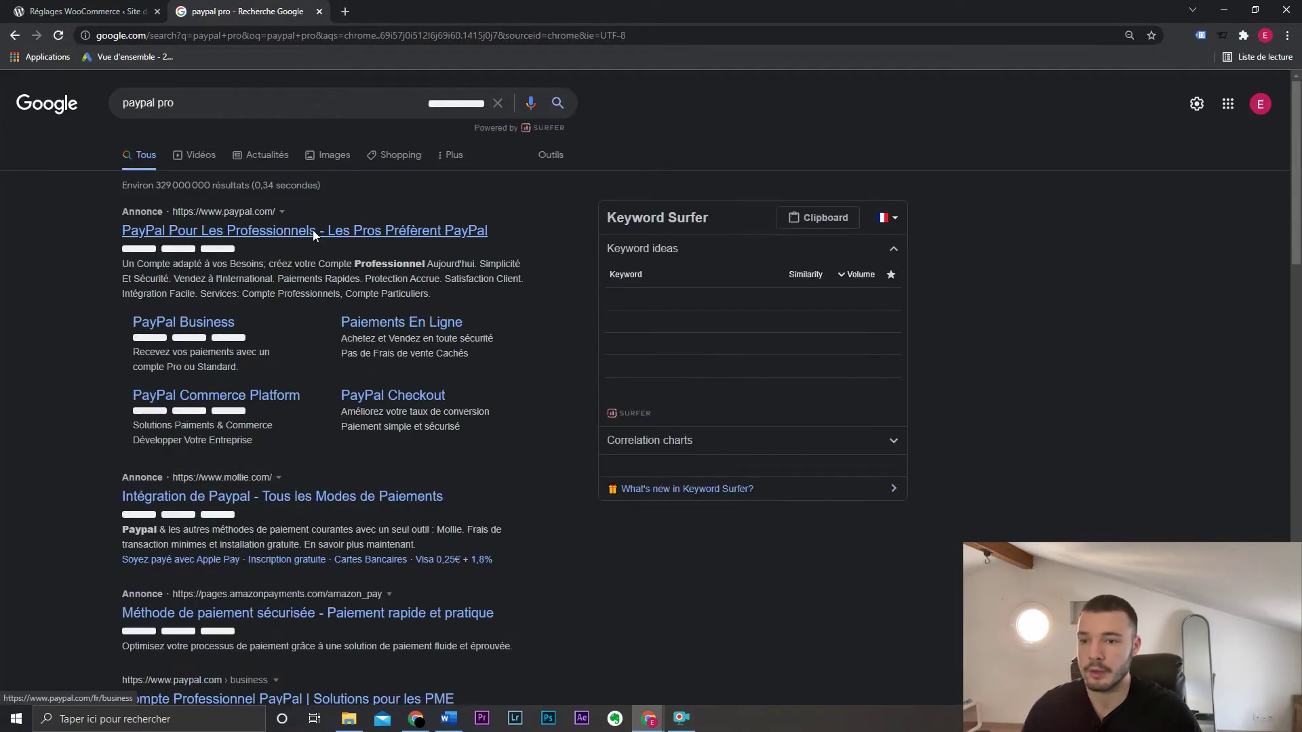
click(315, 232)
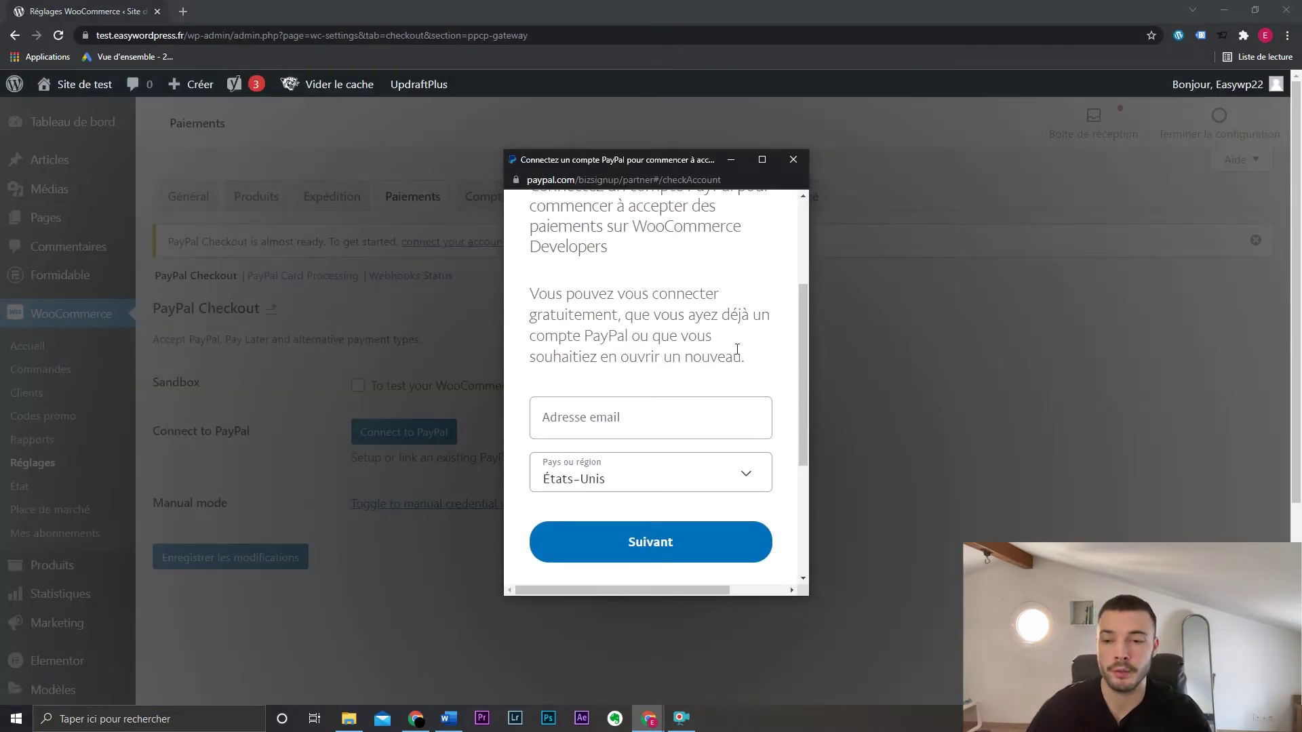
Step: Submit the PayPal account's e-mail address with France as the country in the connection form
click(649, 418)
text(easy)
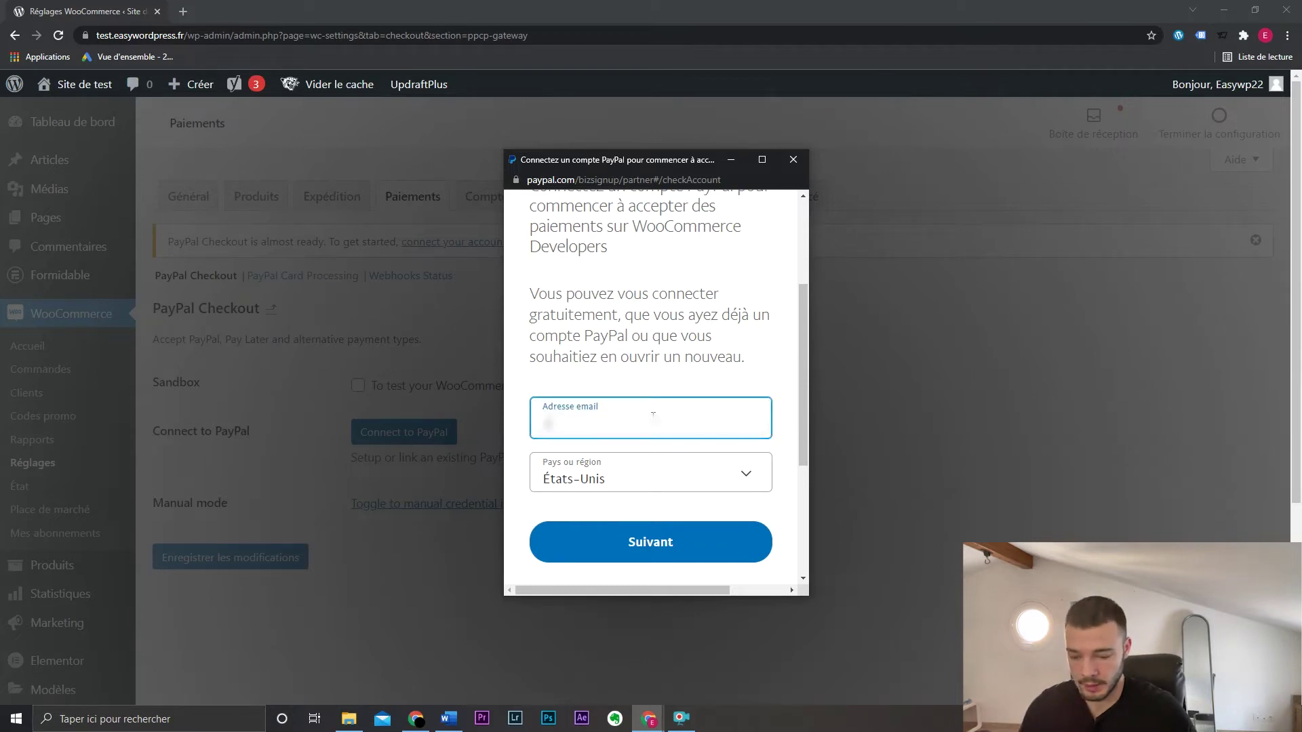
text(wor)
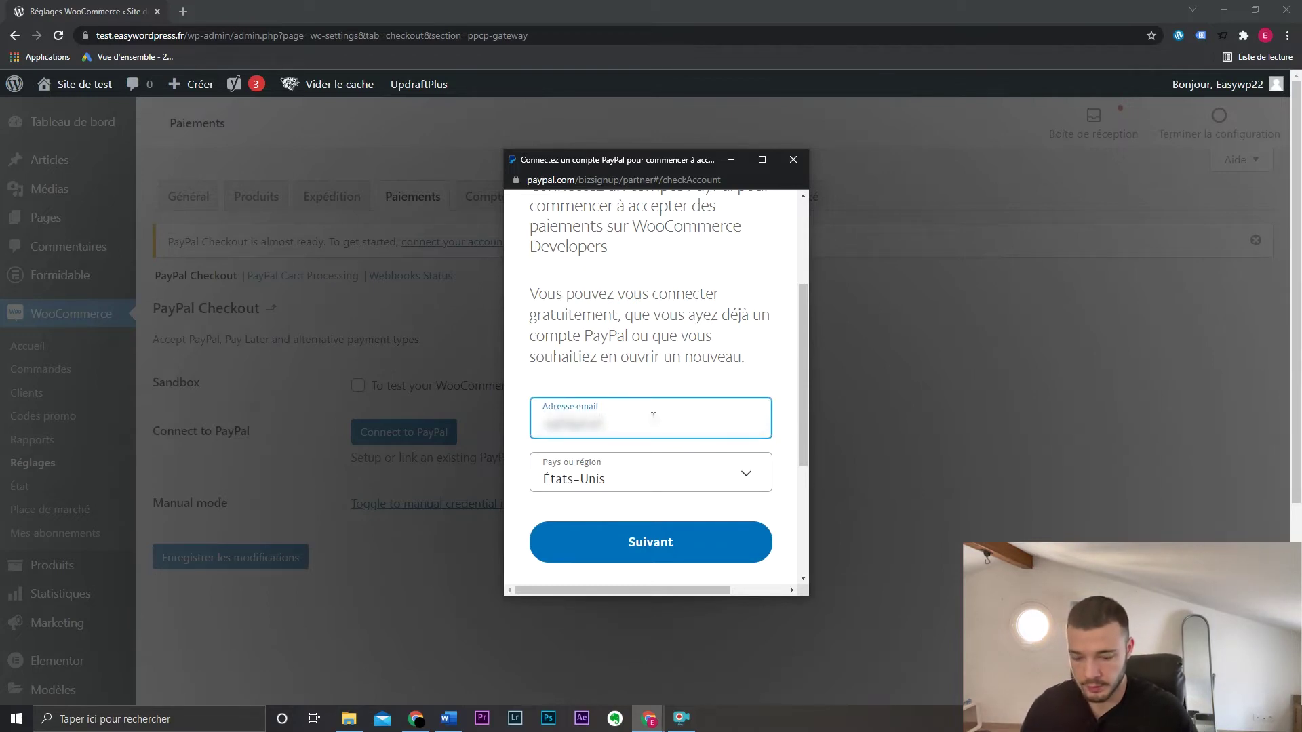
click(670, 474)
scroll(782, 438, down, 1)
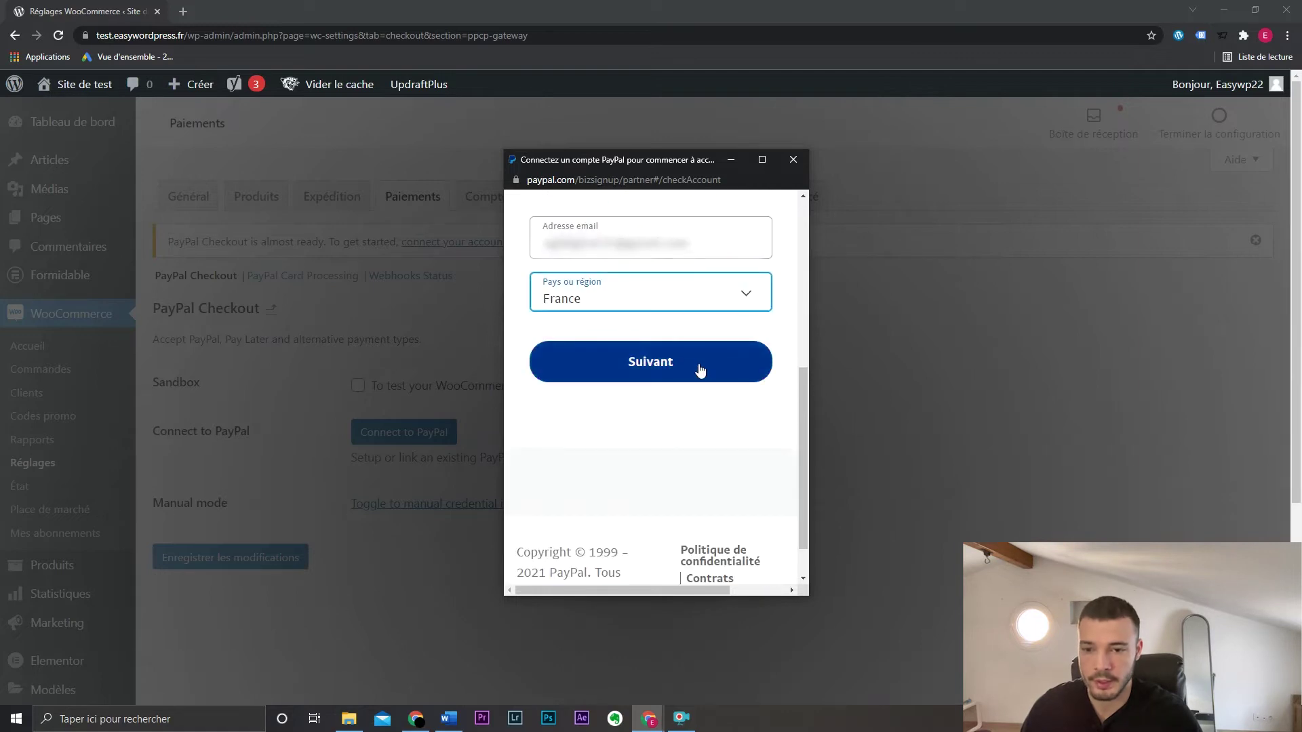
click(698, 369)
Step: Log in to PayPal with the account password and get through the identity check
click(723, 368)
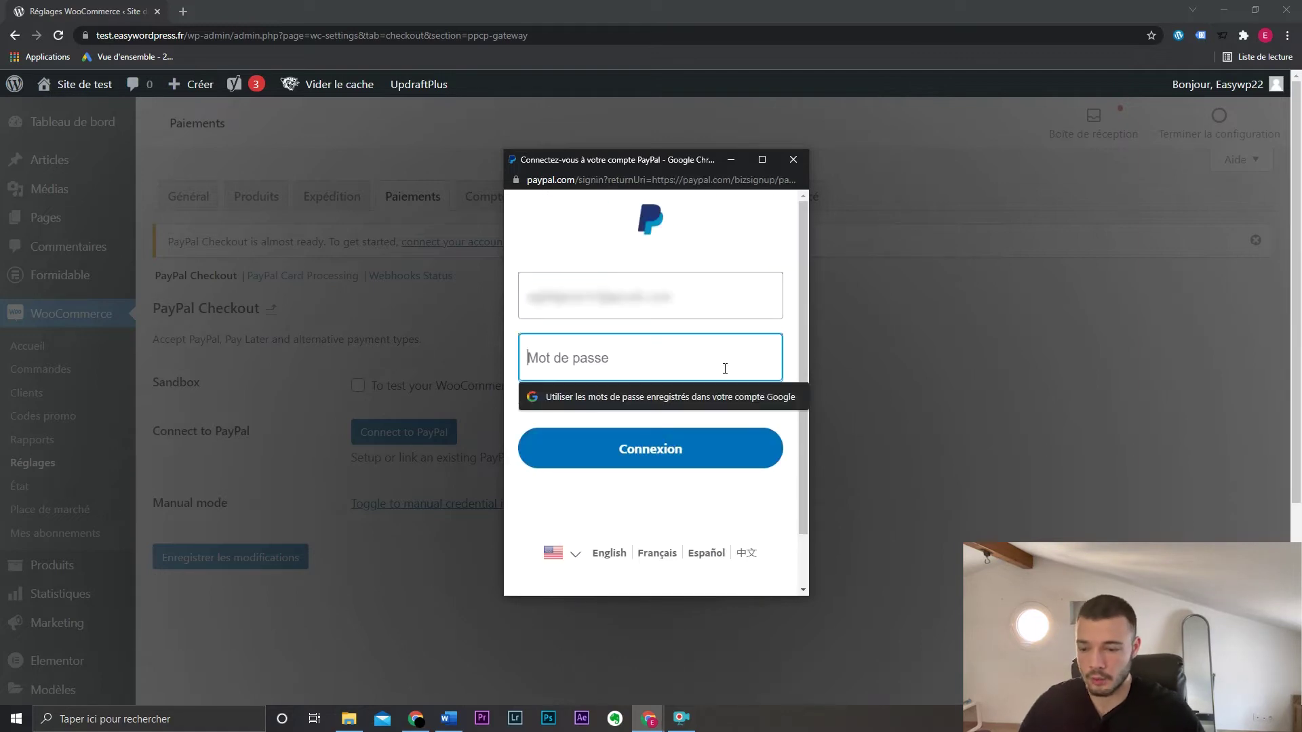
text(•)
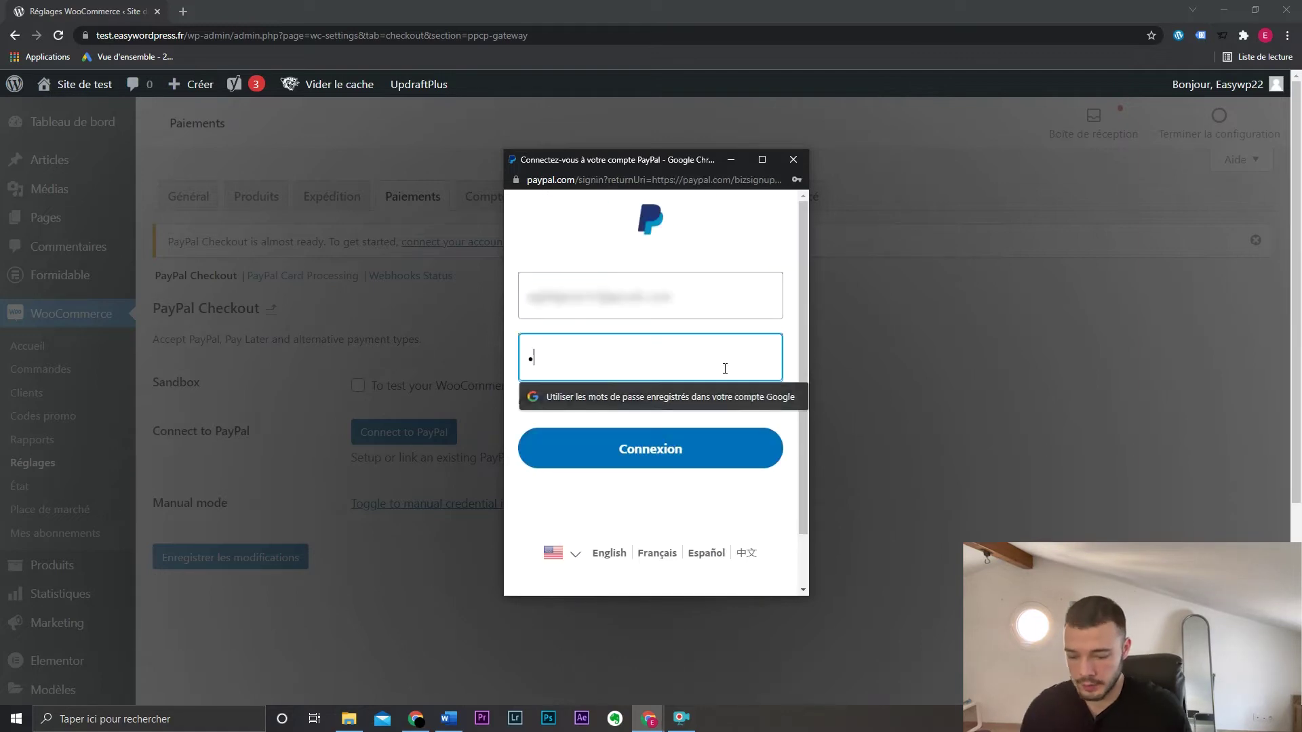
text(••••••••••)
key(Return)
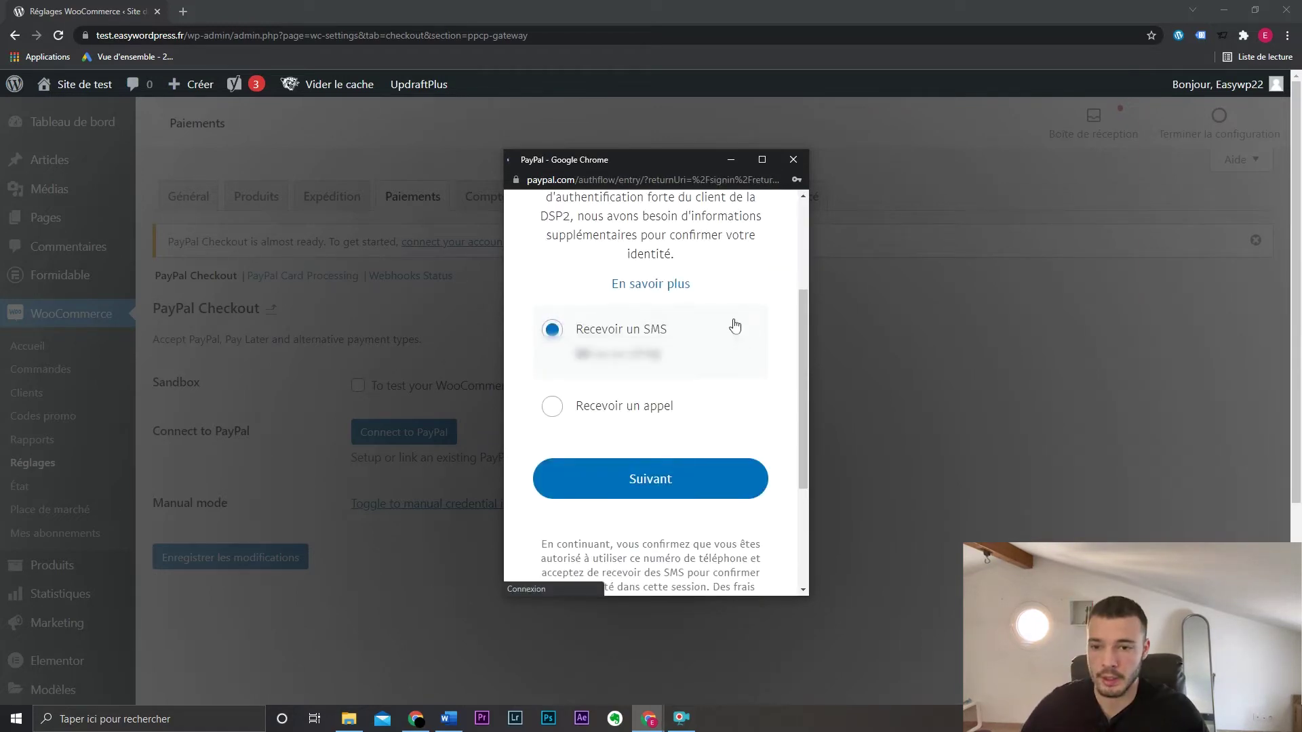
click(790, 200)
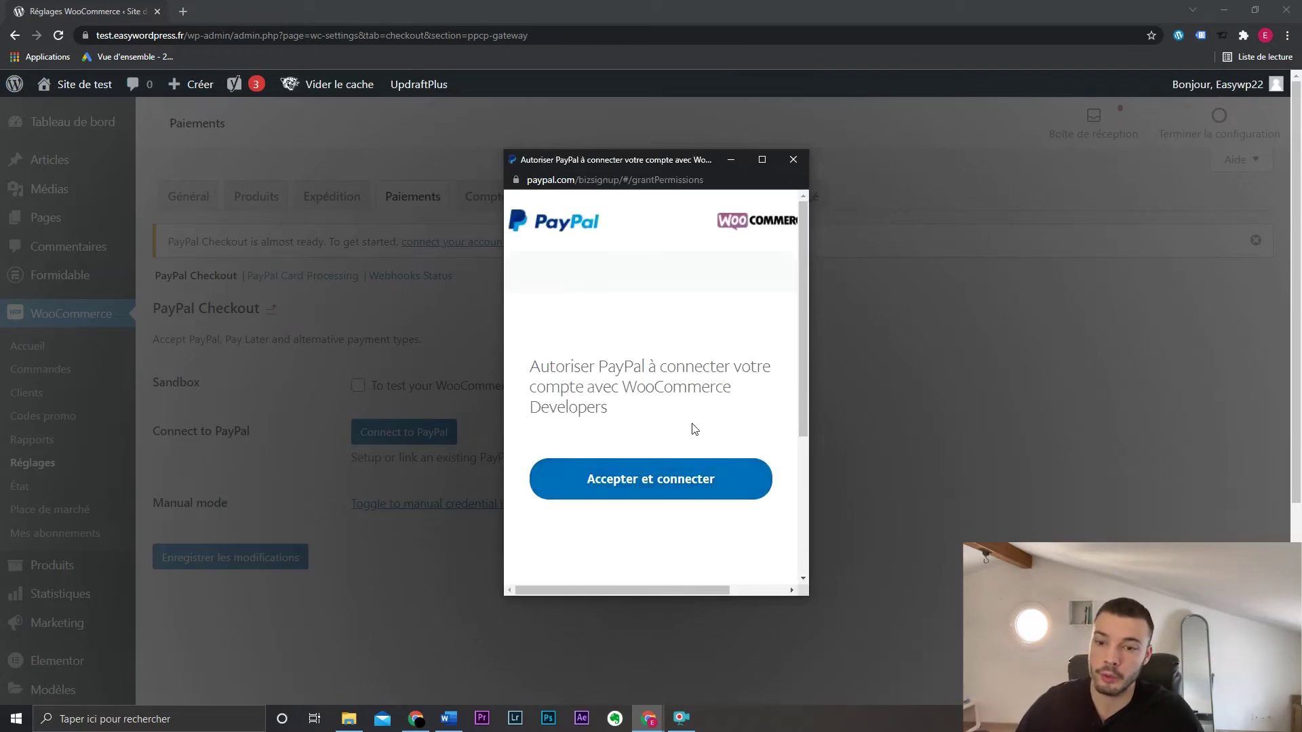
Step: Authorize PayPal to connect the account with WooCommerce Developers and return to the store's settings
click(685, 472)
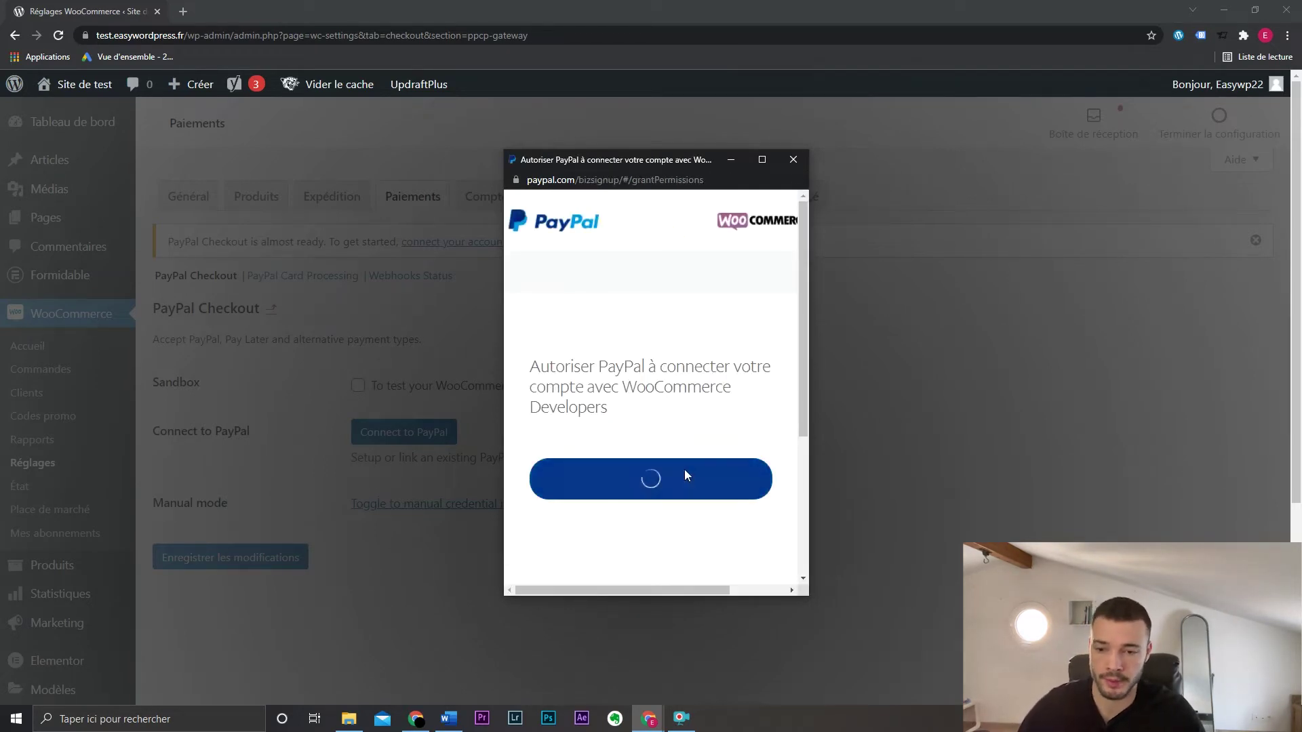
scroll(741, 351, down, 2)
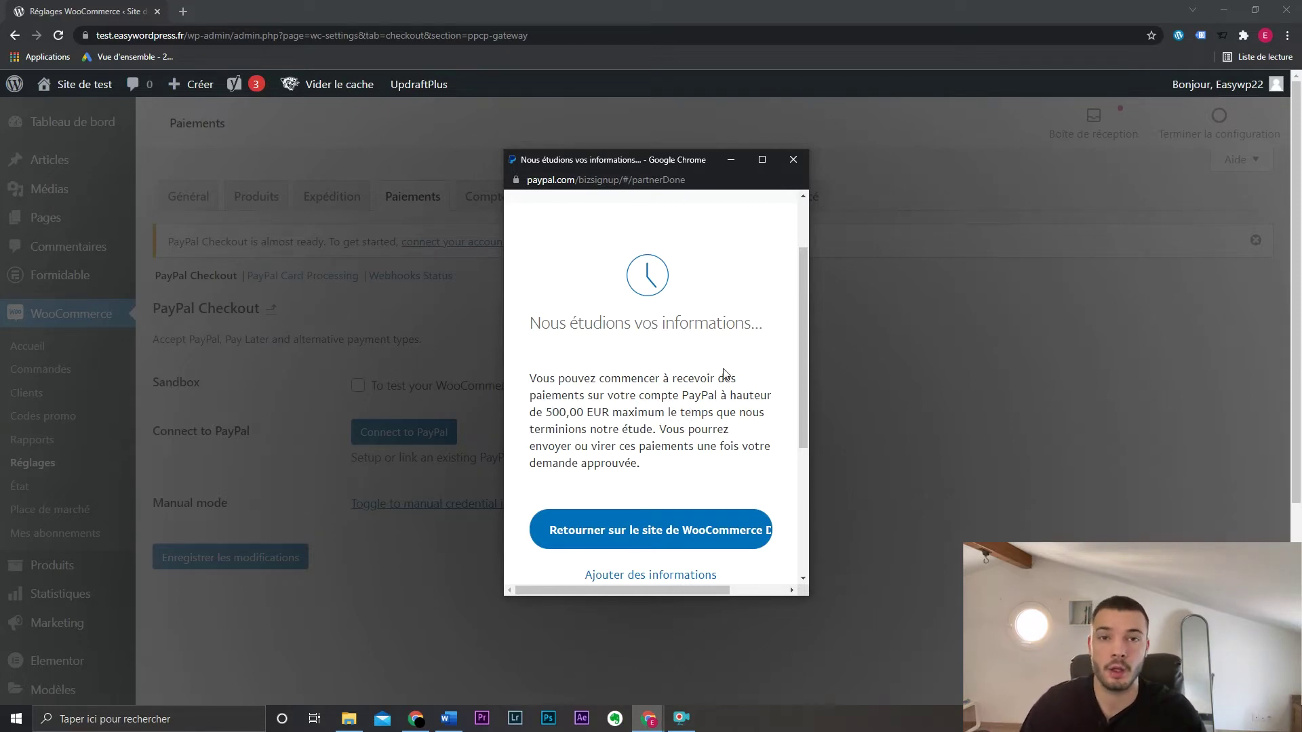
click(653, 530)
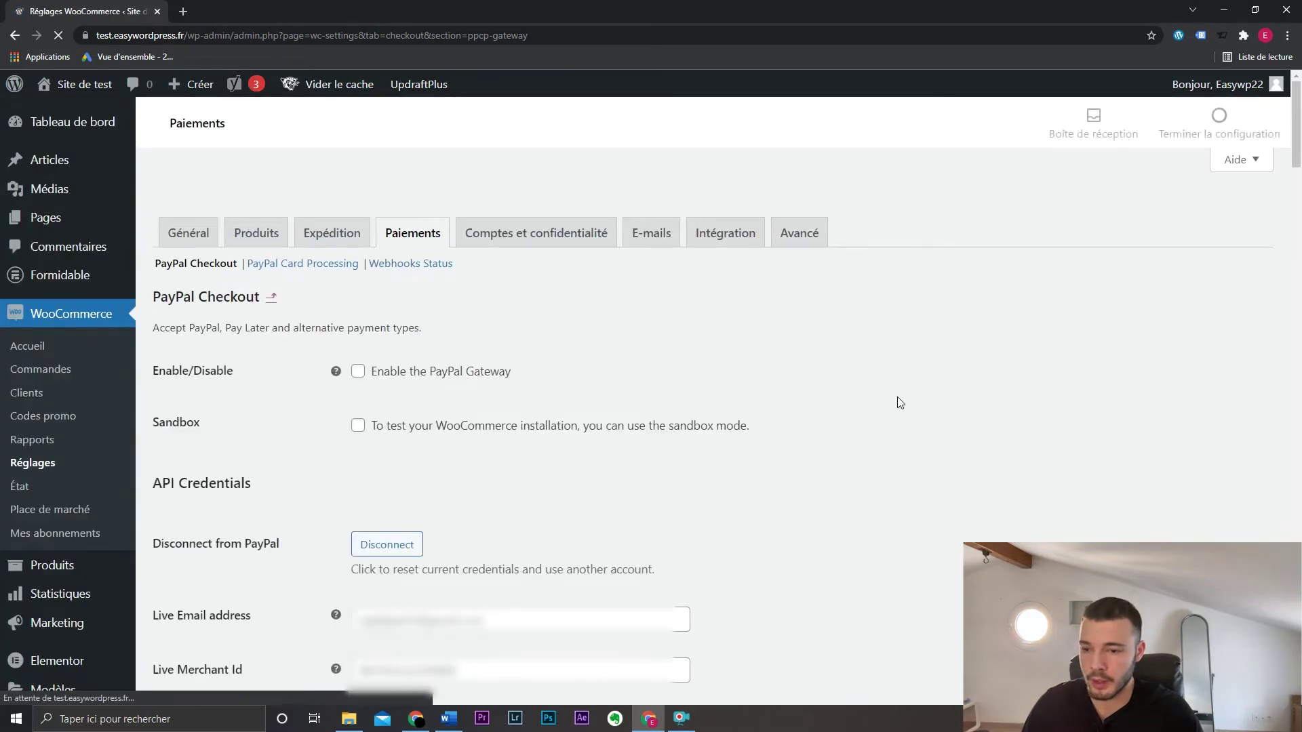
Step: Review the PayPal Checkout page's API credentials and checkout settings, including the title
scroll(897, 400, down, 3)
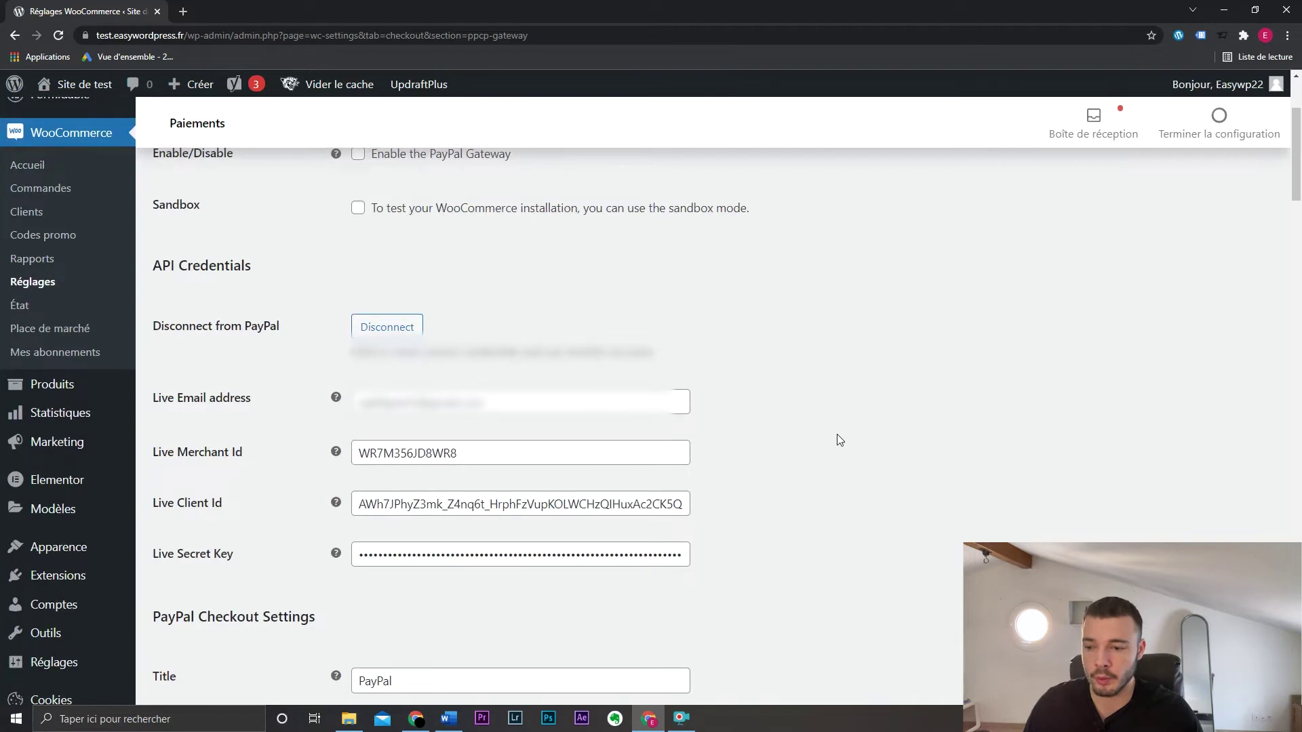
scroll(838, 436, down, 1)
scroll(839, 440, down, 3)
scroll(838, 437, down, 1)
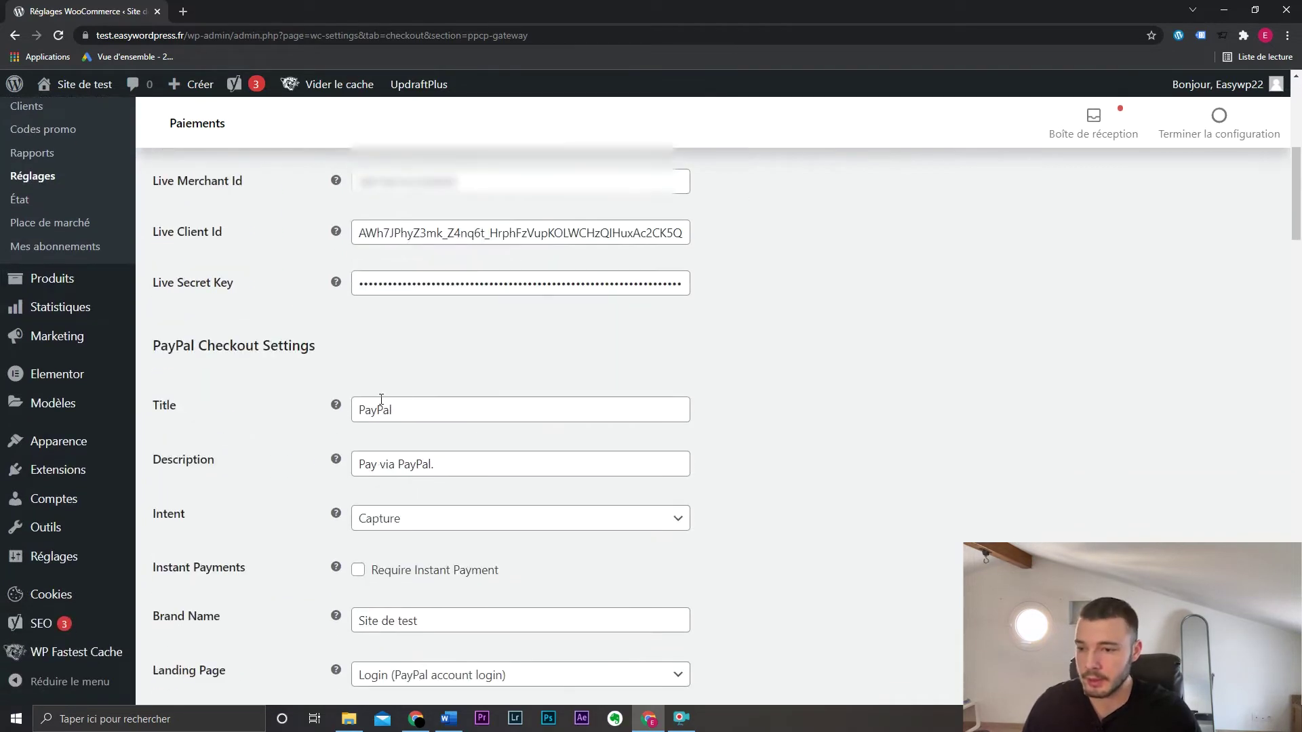
click(417, 409)
click(519, 365)
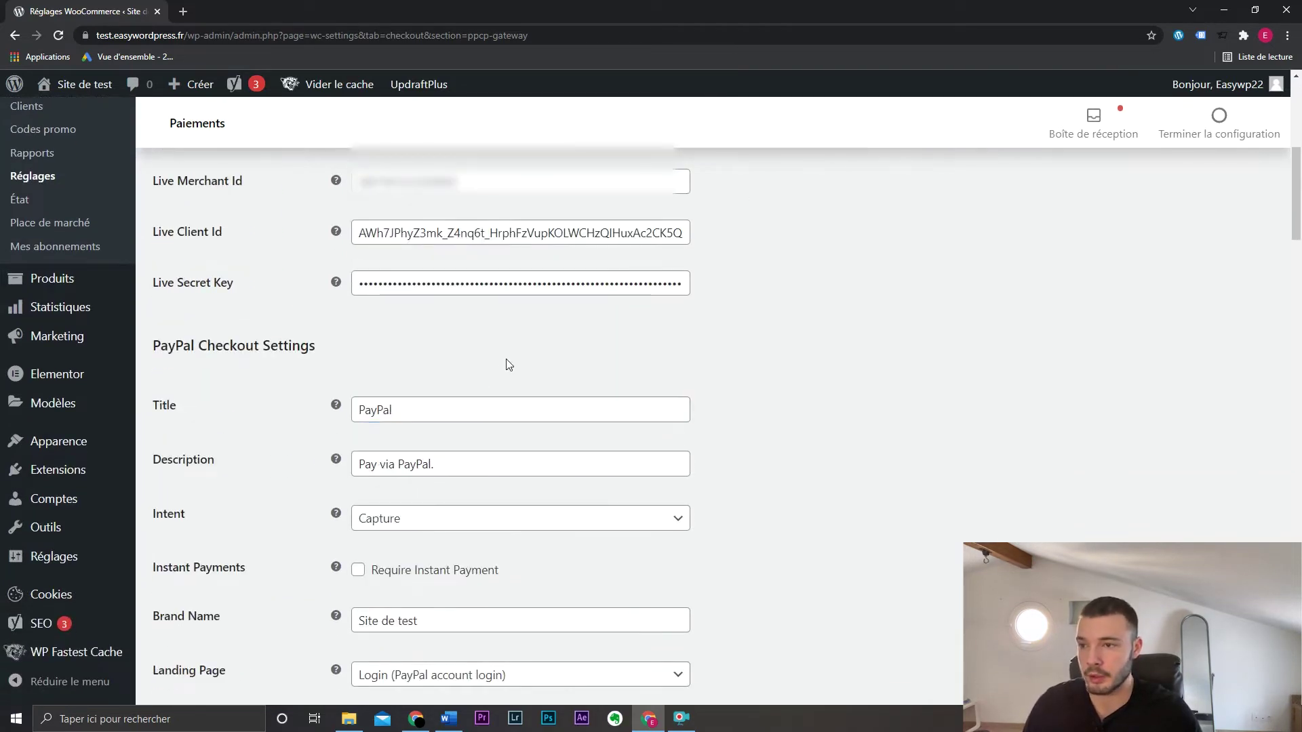
Step: Open the storefront in a separate tab and check the payment methods on the cart's checkout page
mouse_move(85, 84)
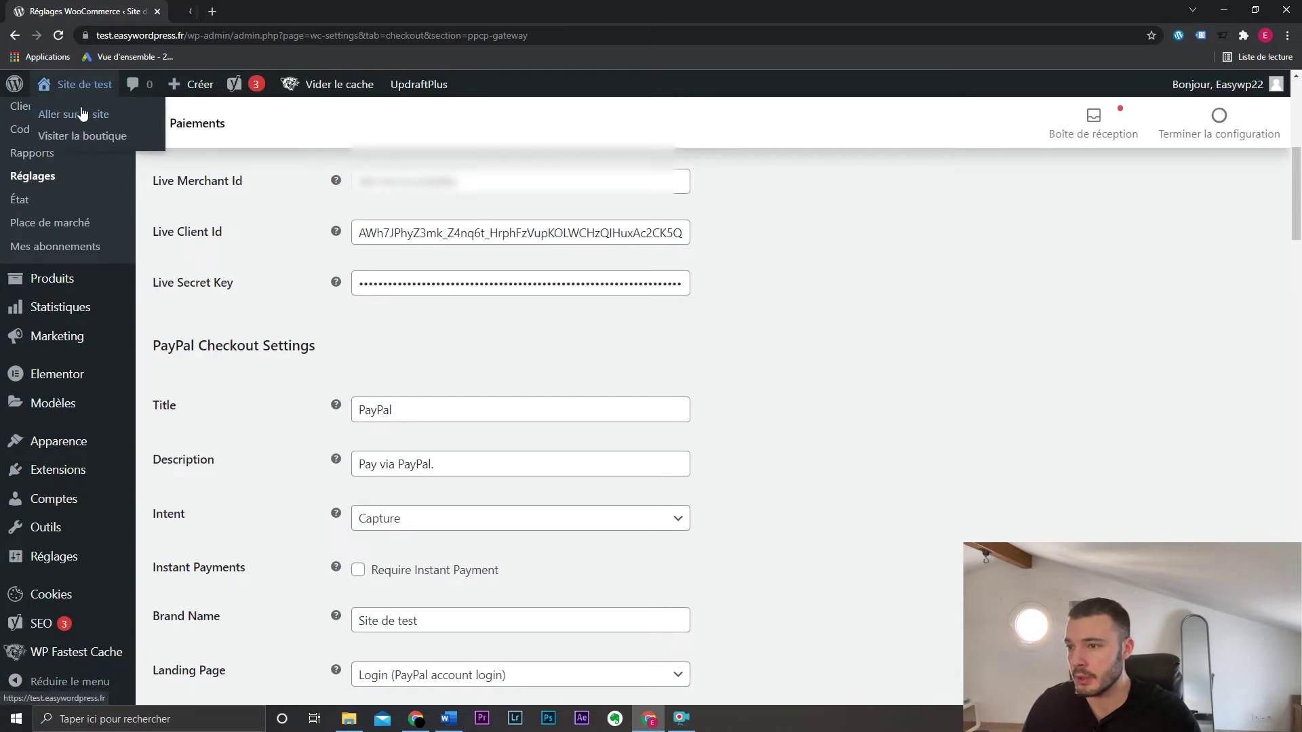
middle_click(76, 107)
click(219, 10)
mouse_move(764, 177)
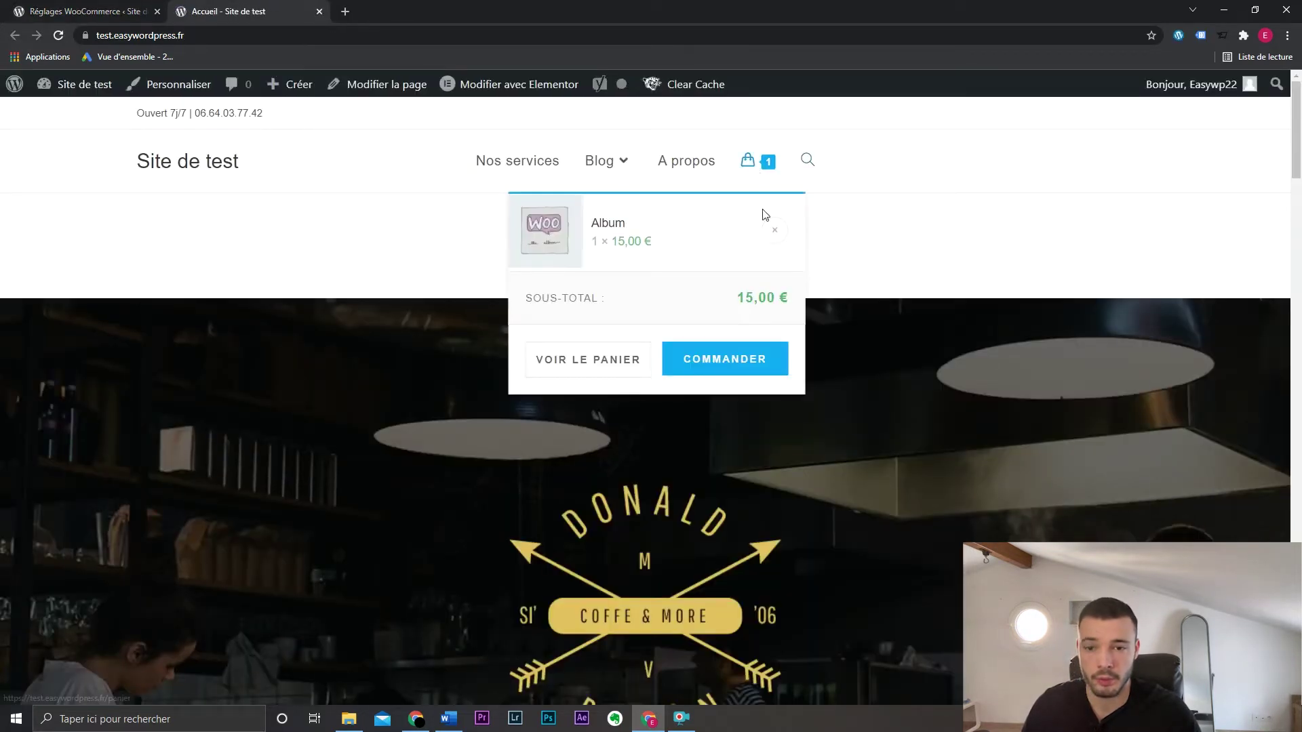
click(754, 364)
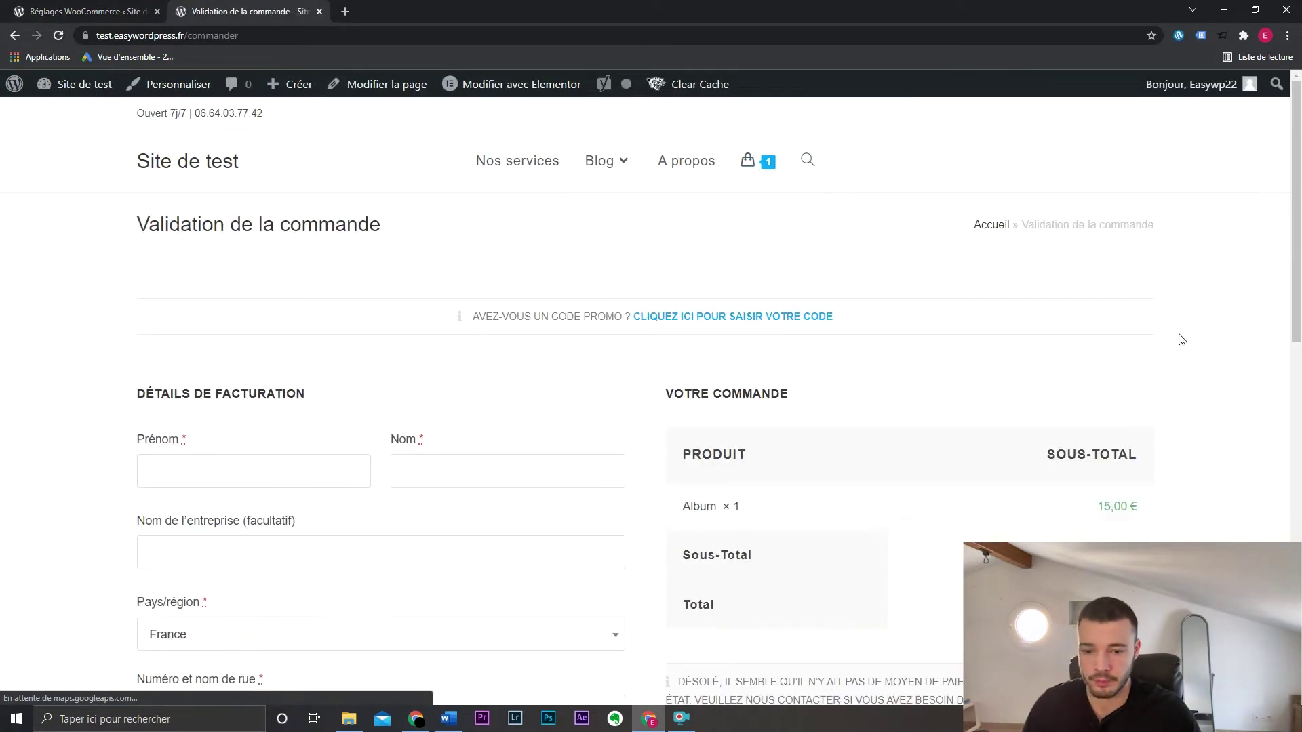
scroll(1178, 336, down, 3)
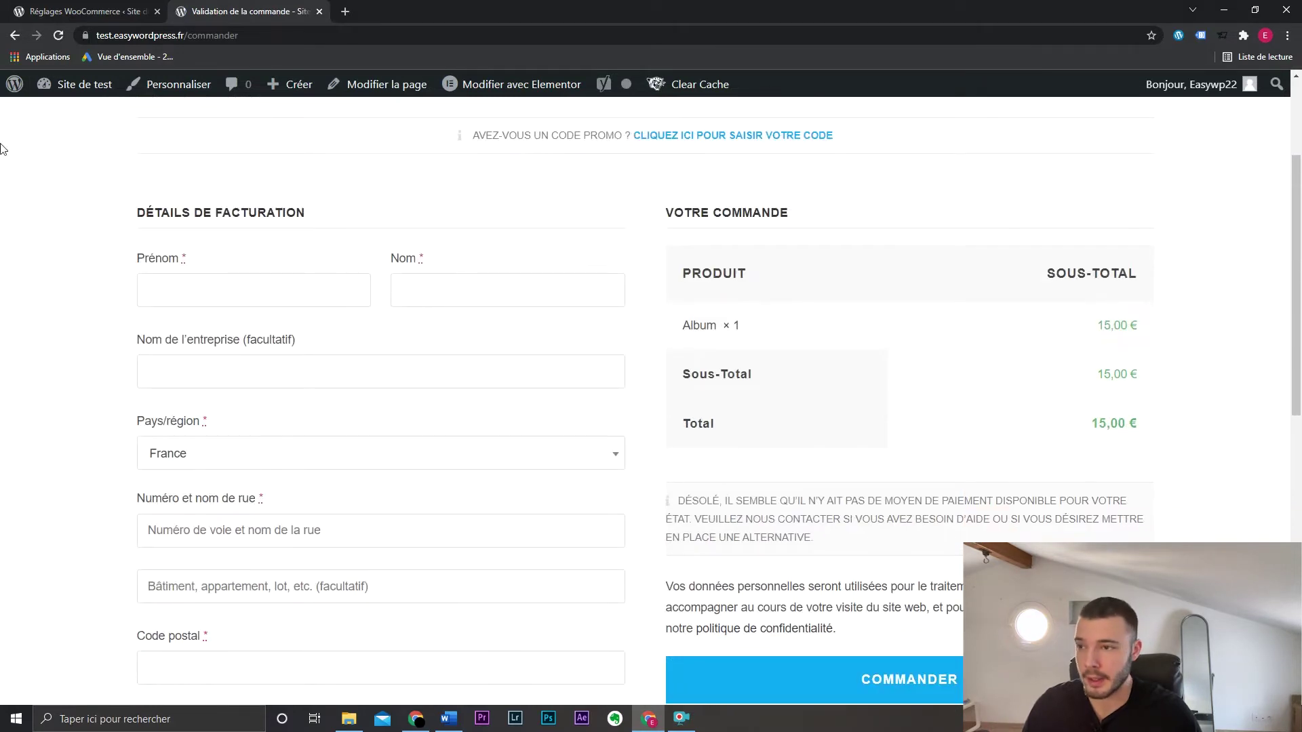
Step: Enable the PayPal Gateway in the PayPal Checkout settings and save the changes
click(20, 11)
scroll(583, 332, up, 5)
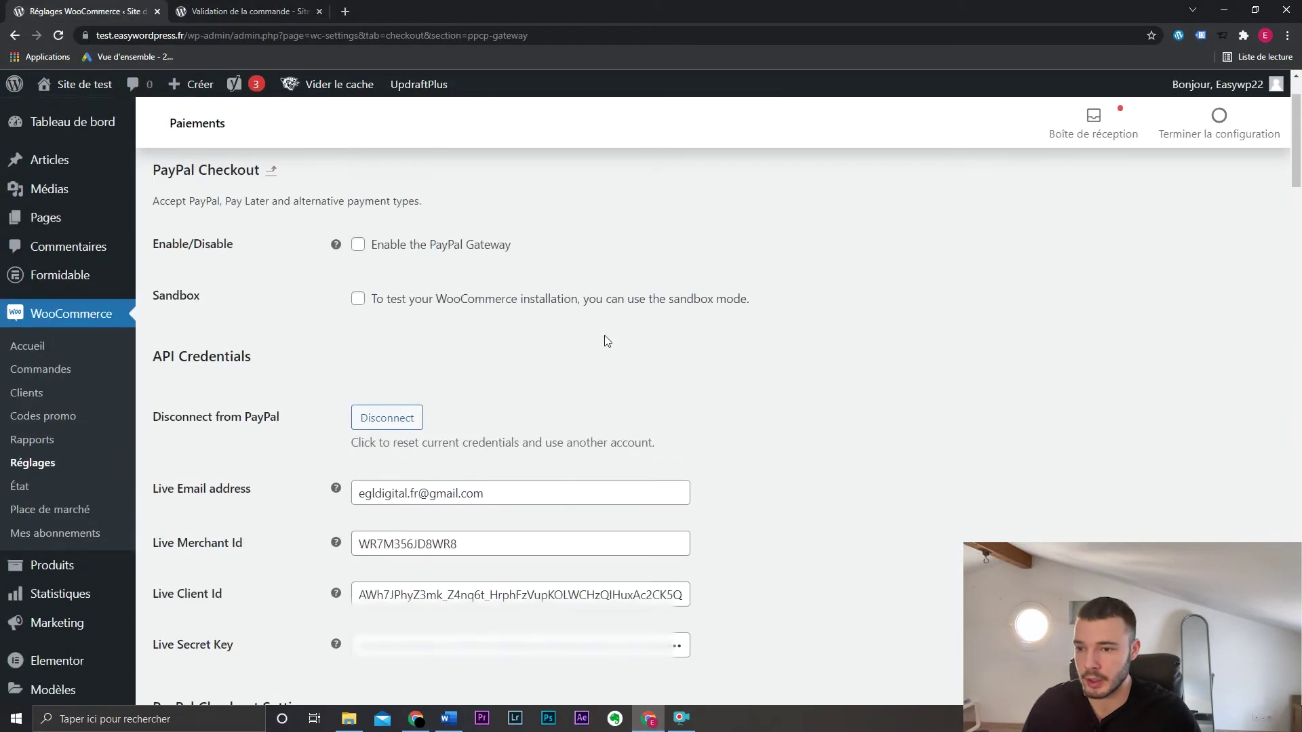
click(358, 246)
scroll(645, 350, down, 20)
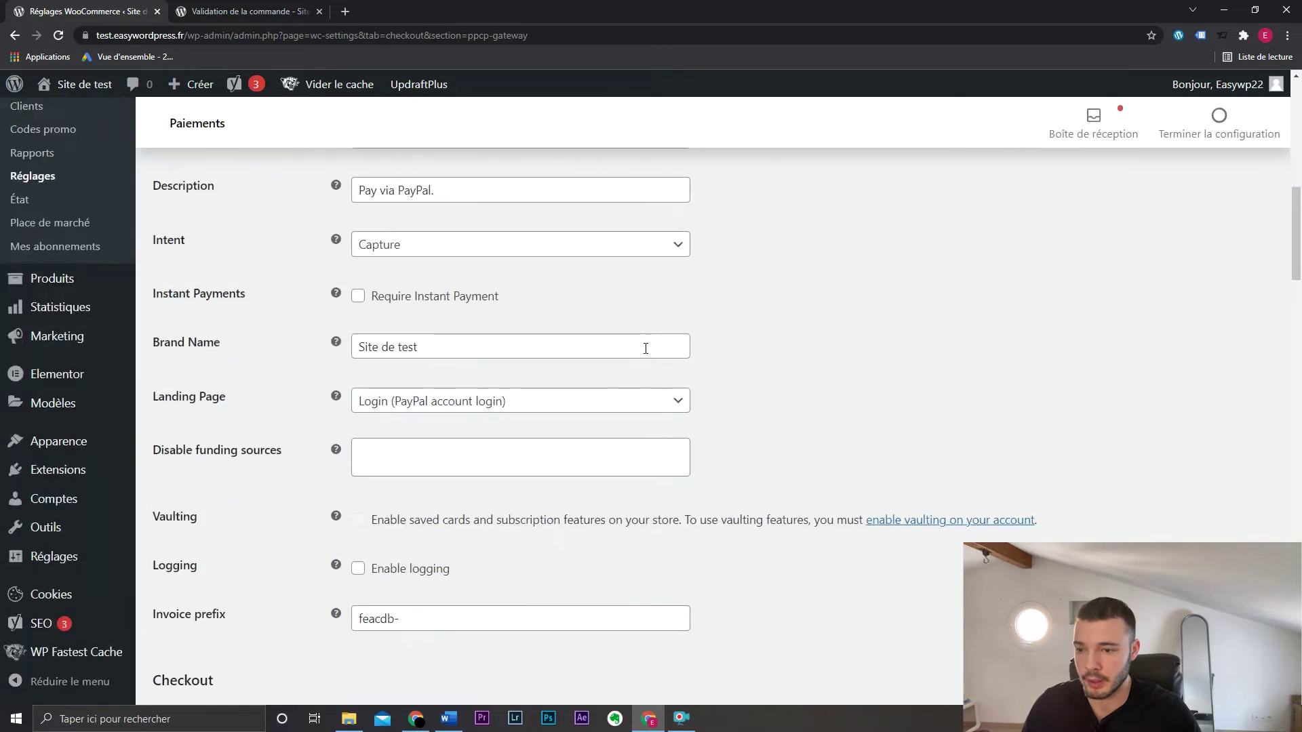
scroll(394, 527, down, 10)
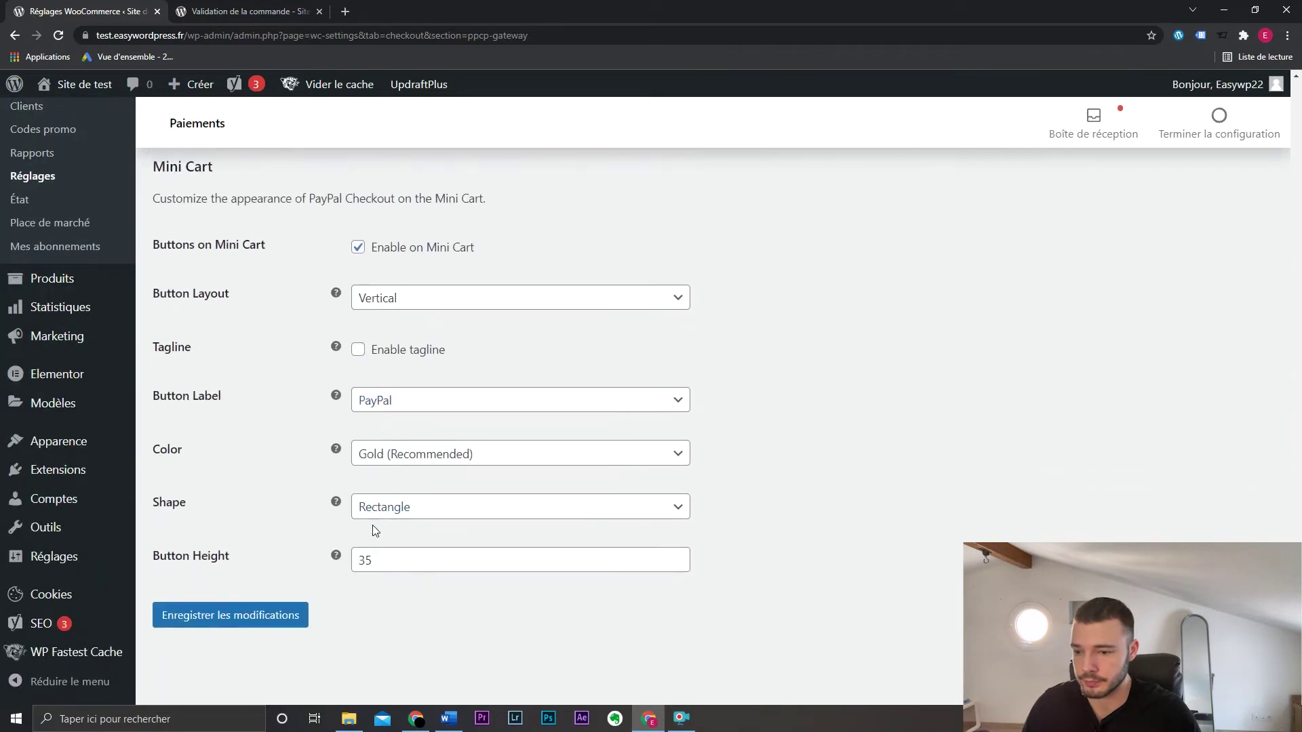
click(273, 618)
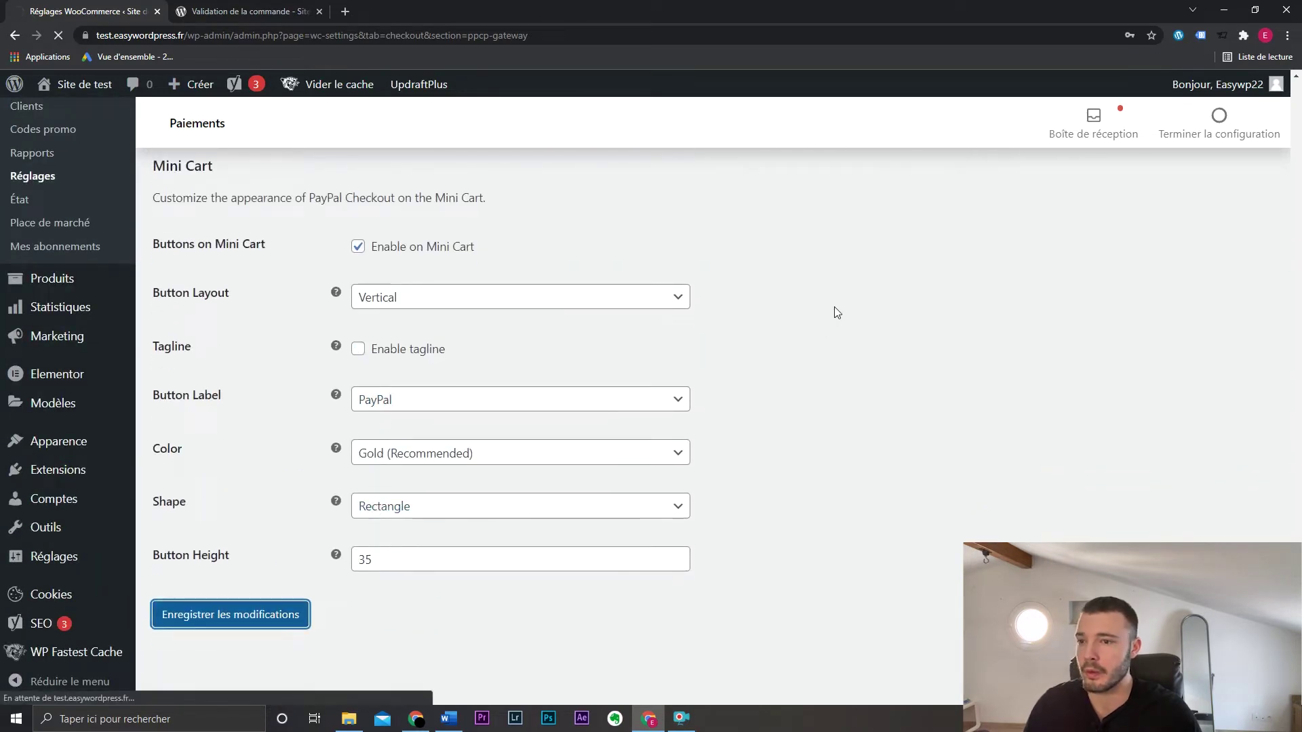
Step: Reload the storefront's checkout page and examine the PayPal payment options and their description
key(ctrl+Tab)
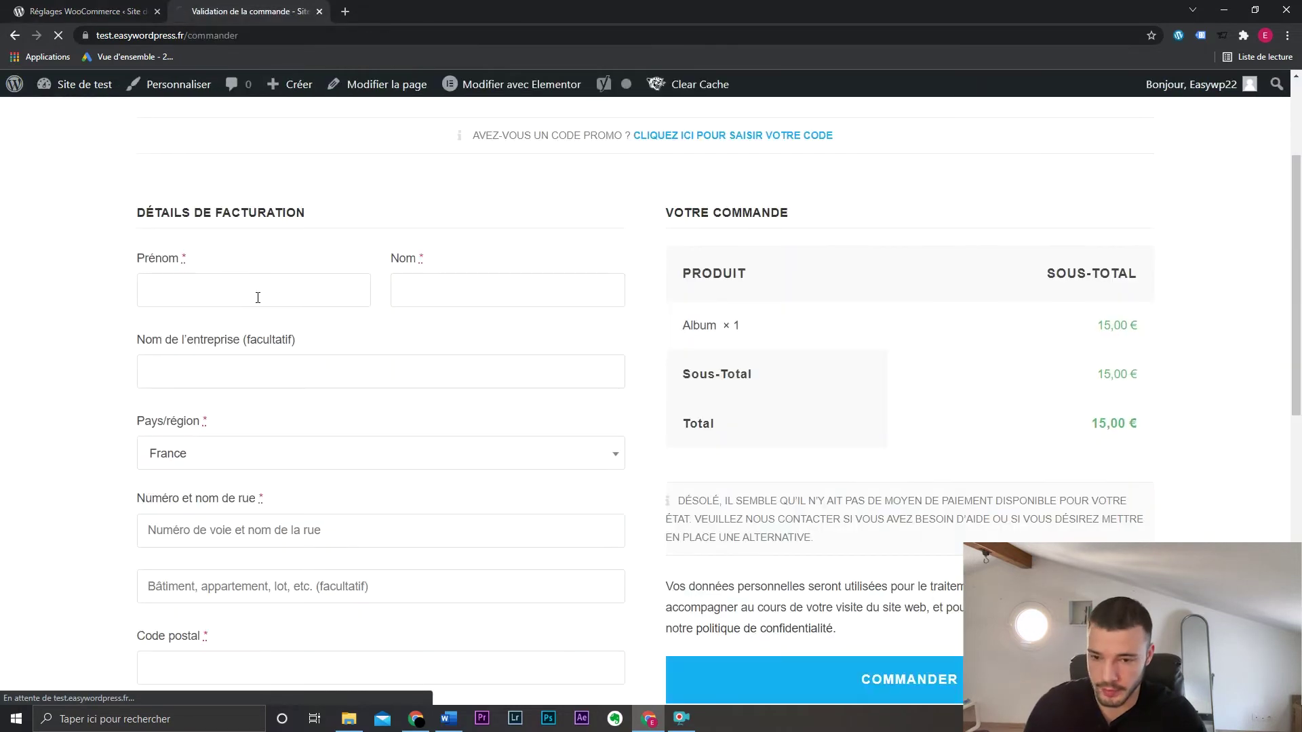
key(F5)
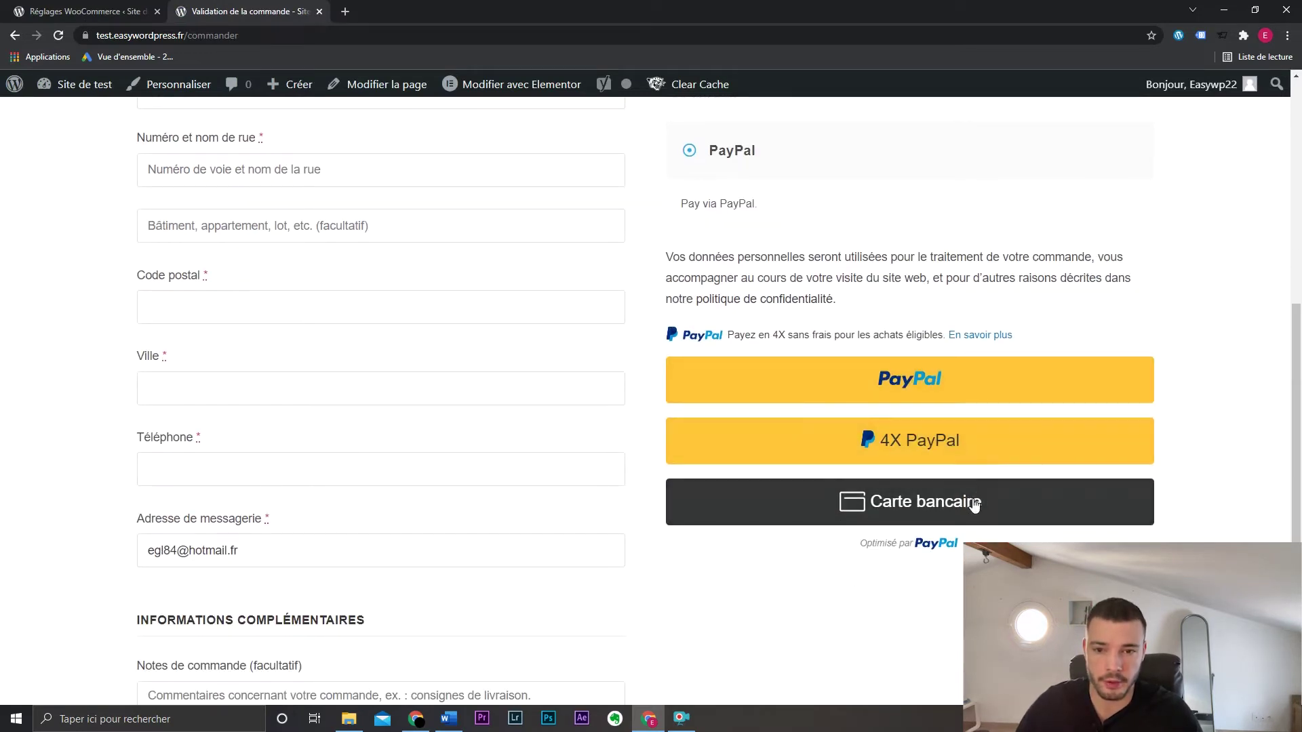
scroll(1187, 442, up, 1)
drag(760, 294, 684, 293)
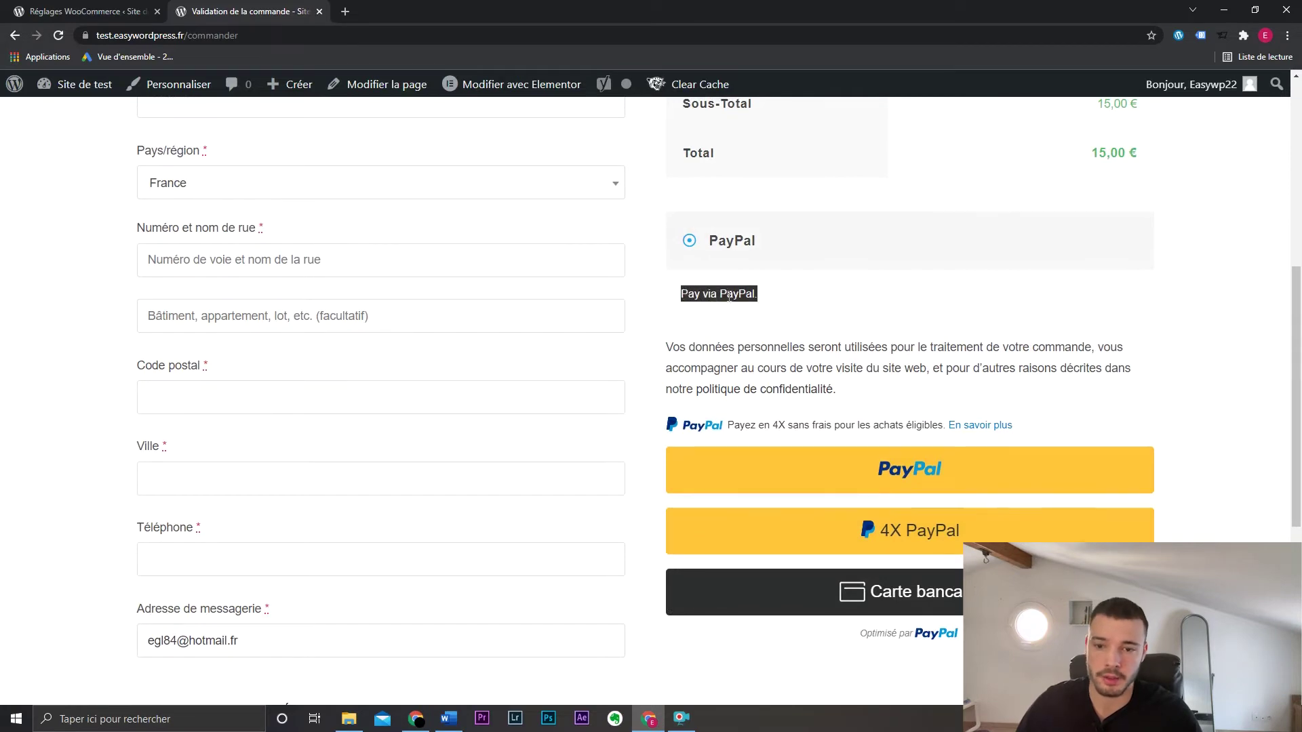
Step: Clear the description in the PayPal Checkout settings
click(48, 9)
scroll(580, 360, down, 10)
scroll(580, 366, down, 1)
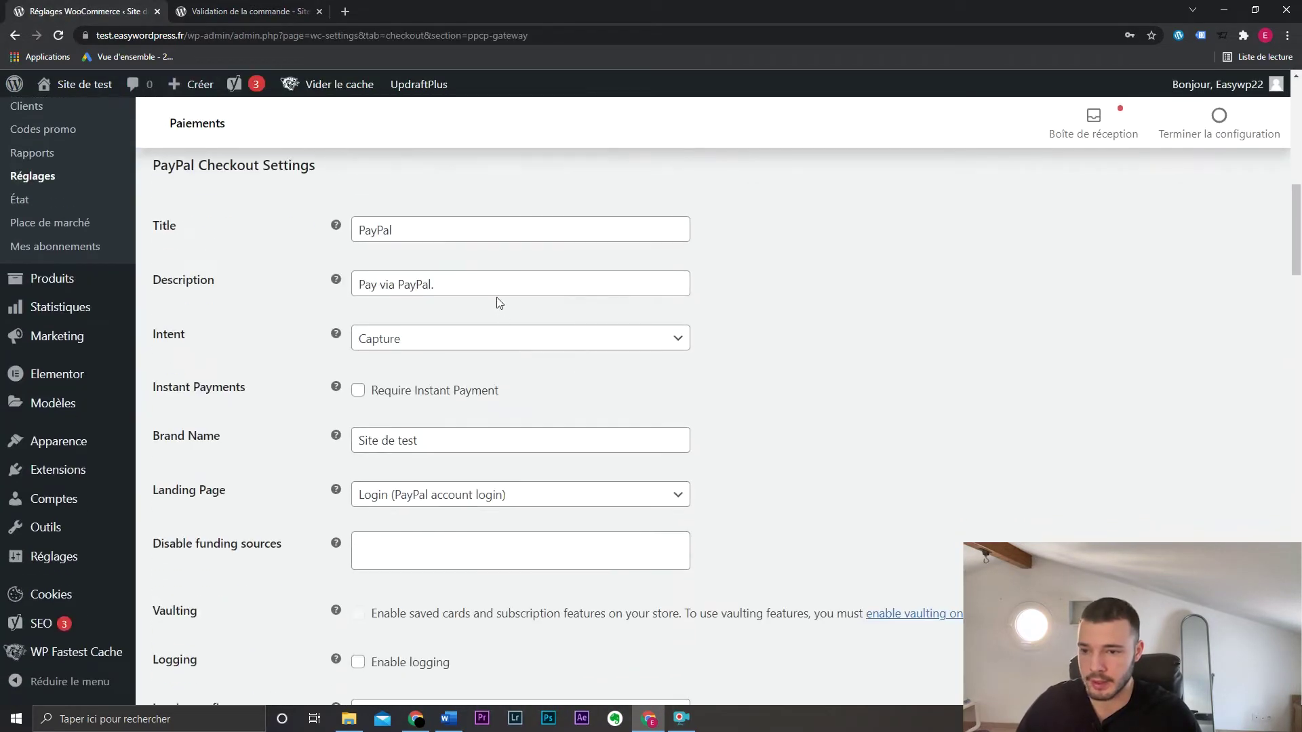
click(494, 285)
key(ctrl+a)
key(BackSpace)
click(605, 256)
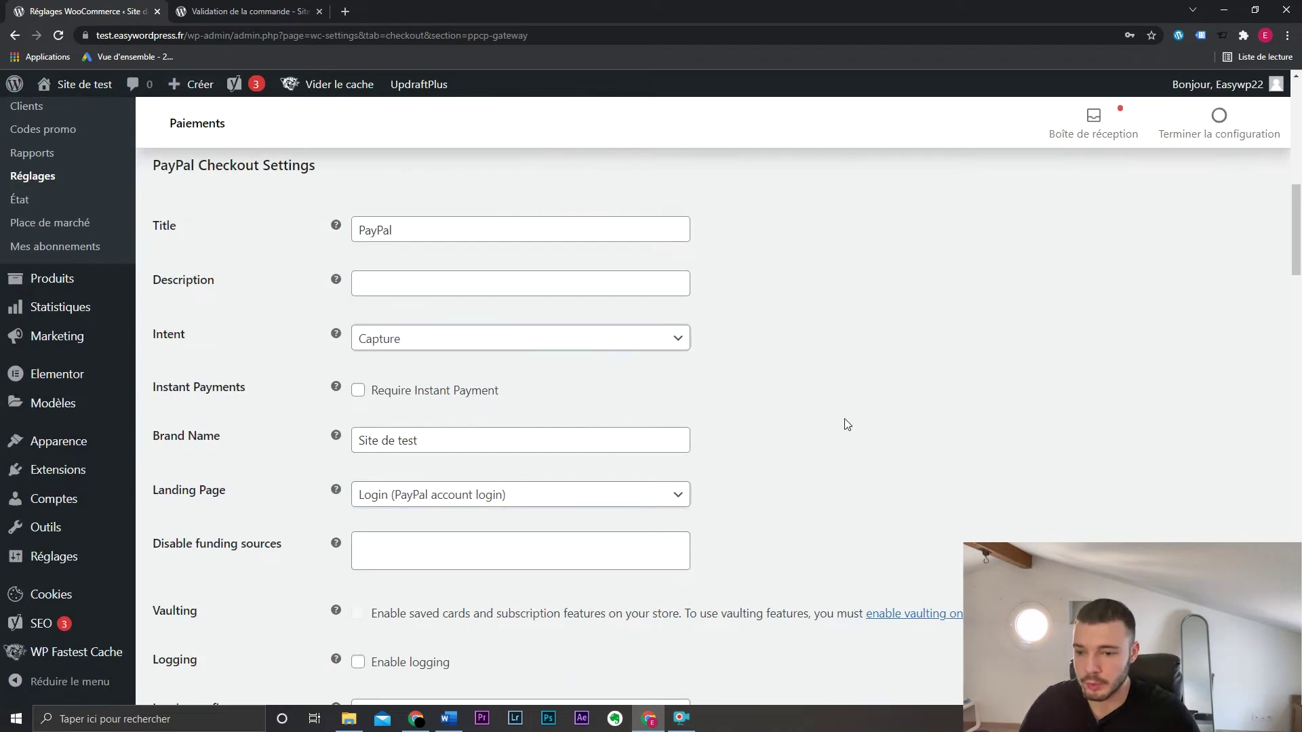
Step: Compare the checkout button settings with the storefront's checkout page and review the button label choices, keeping PayPal
scroll(875, 445, down, 2)
scroll(878, 445, down, 3)
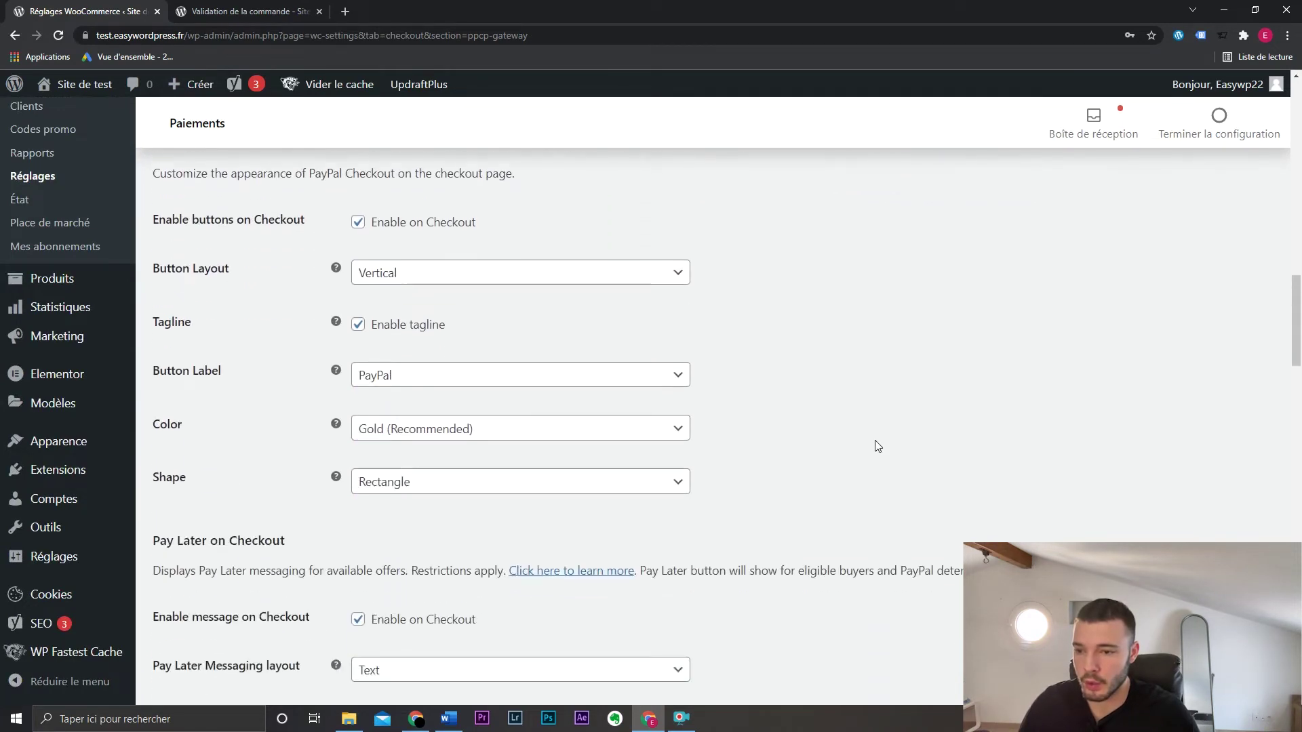
scroll(877, 445, up, 2)
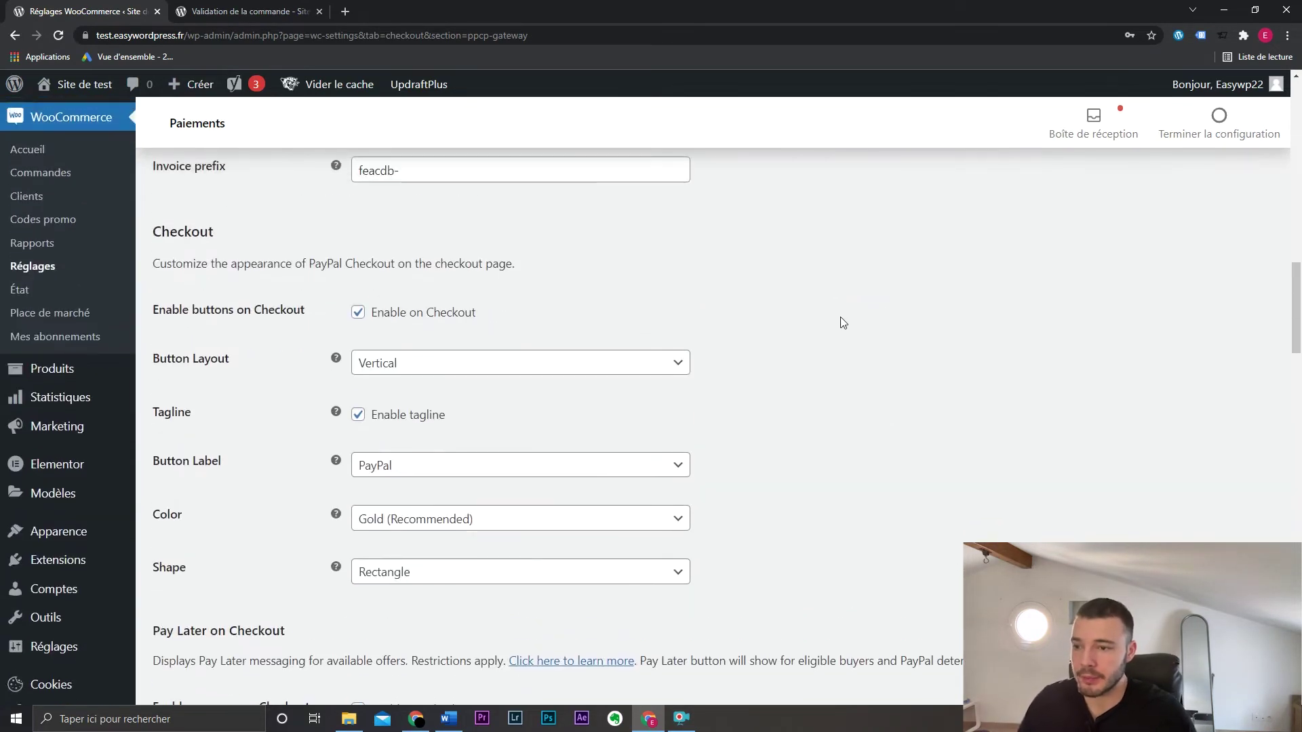
key(ctrl+Tab)
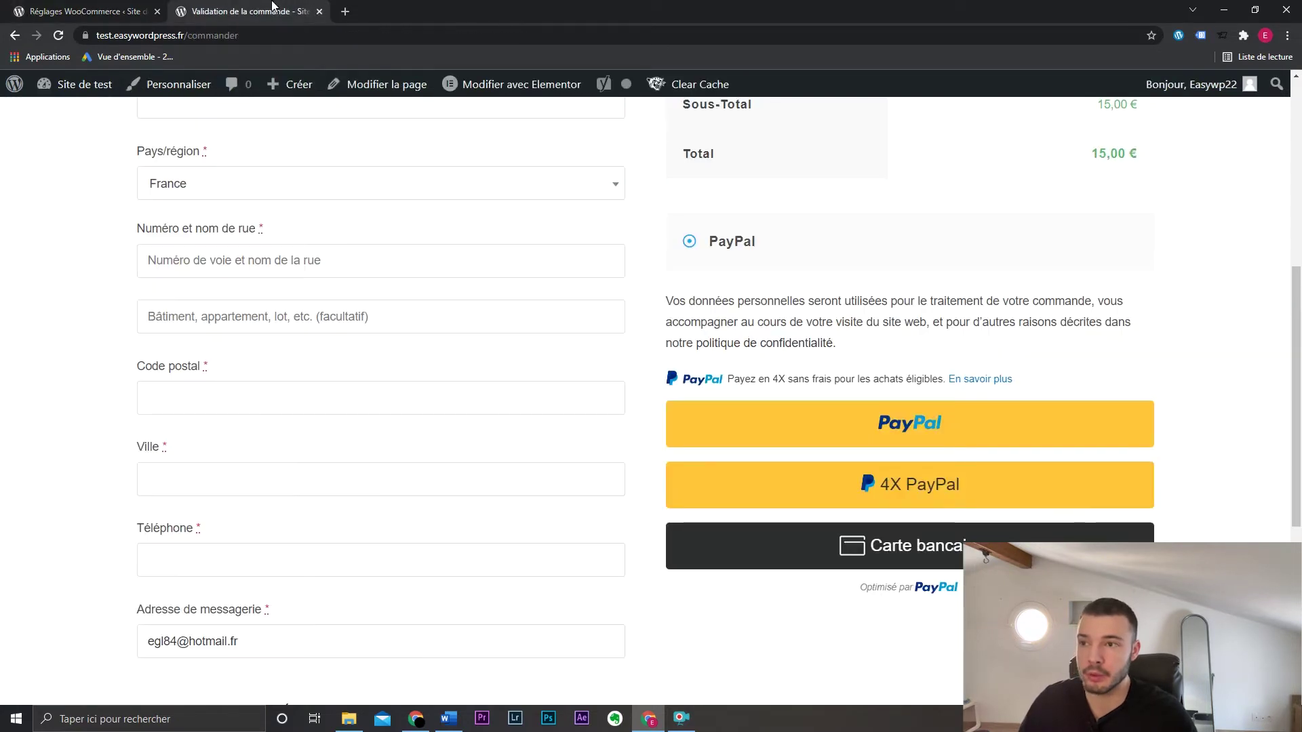
click(54, 6)
click(417, 462)
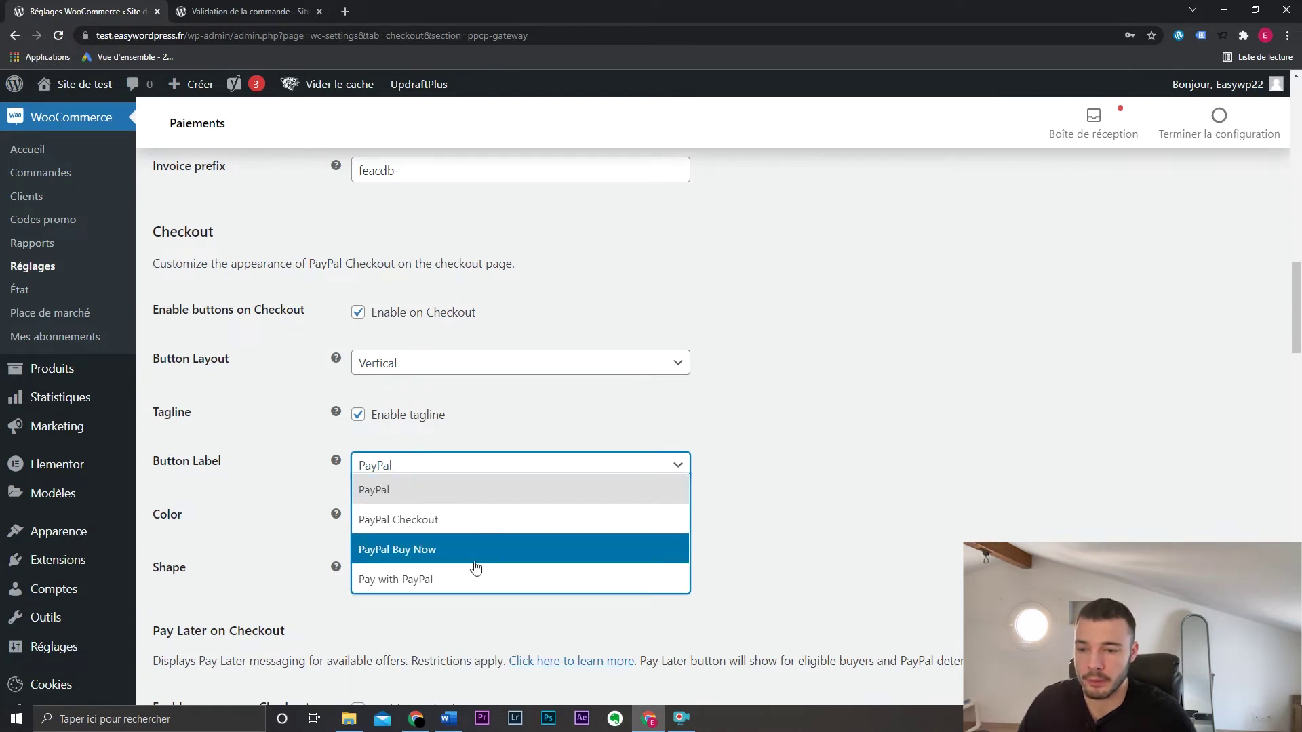
click(496, 489)
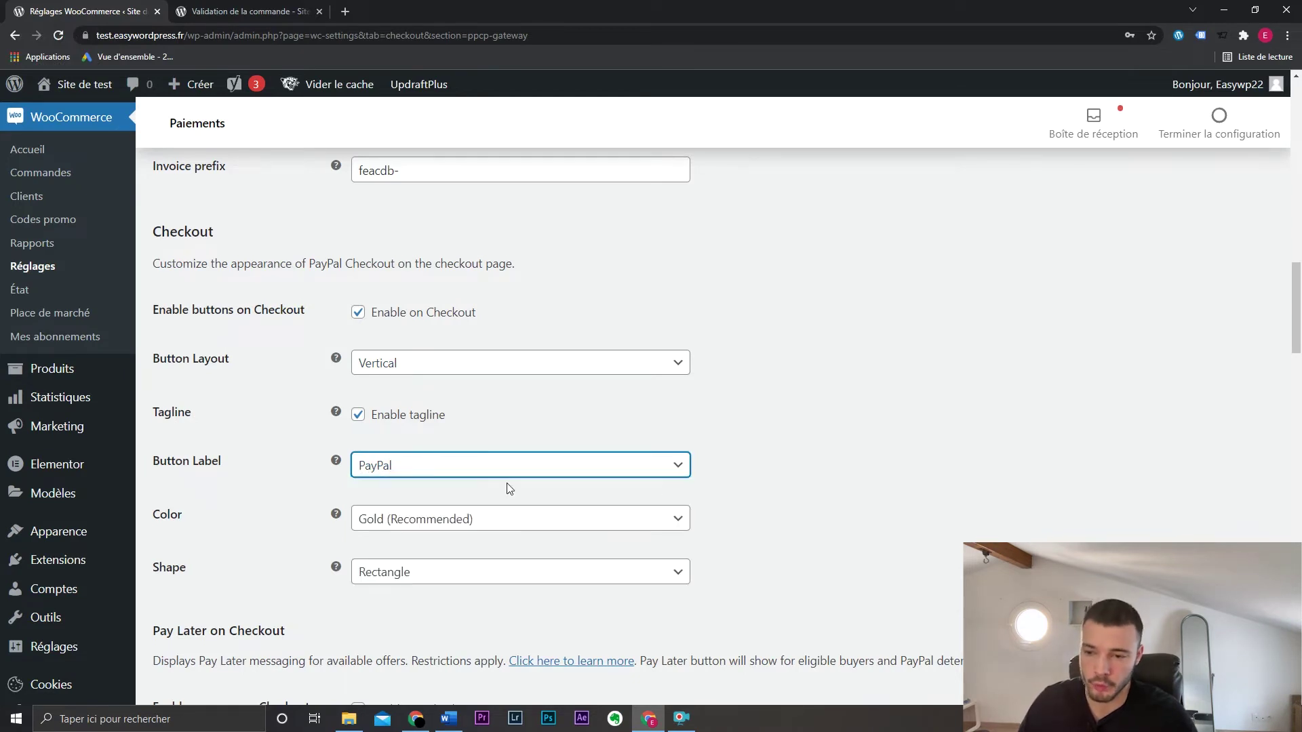
Step: Review the color and shape choices for the checkout buttons, keeping Gold (Recommended) and Rectangle
click(586, 525)
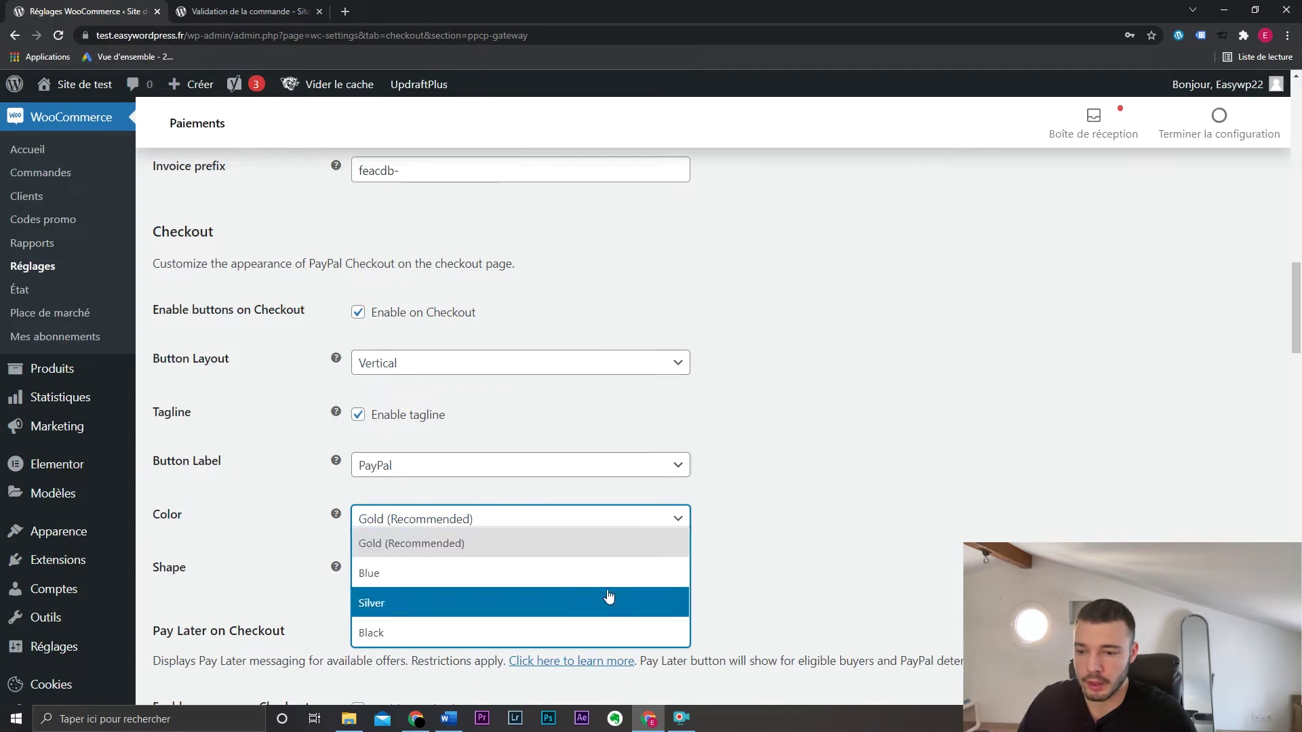
click(566, 539)
click(244, 12)
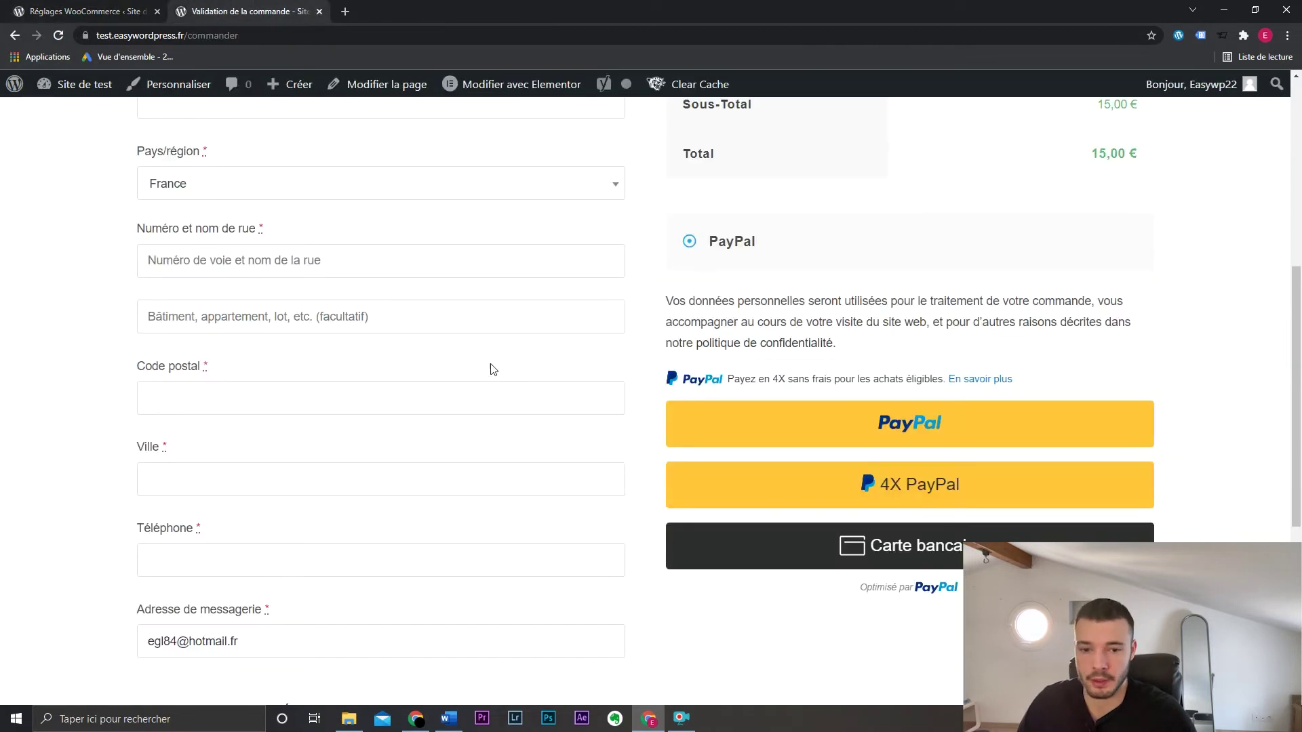
click(41, 11)
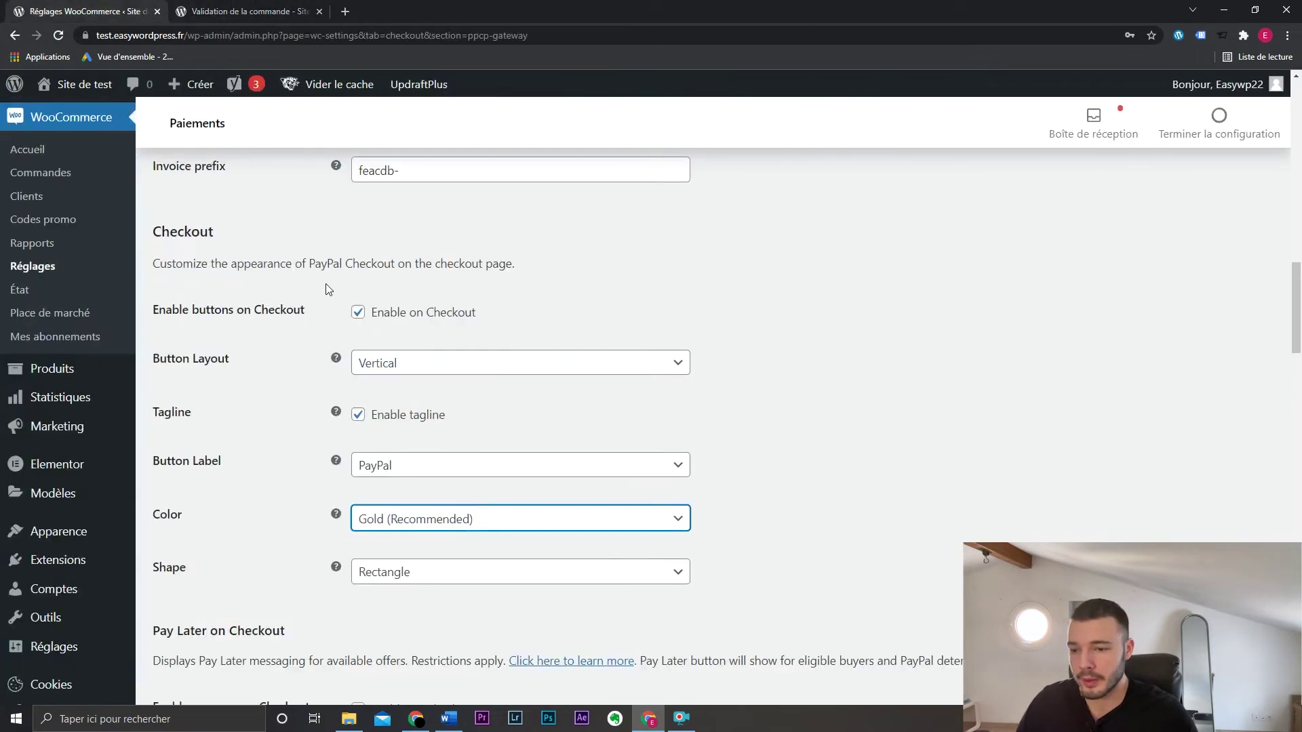
click(461, 515)
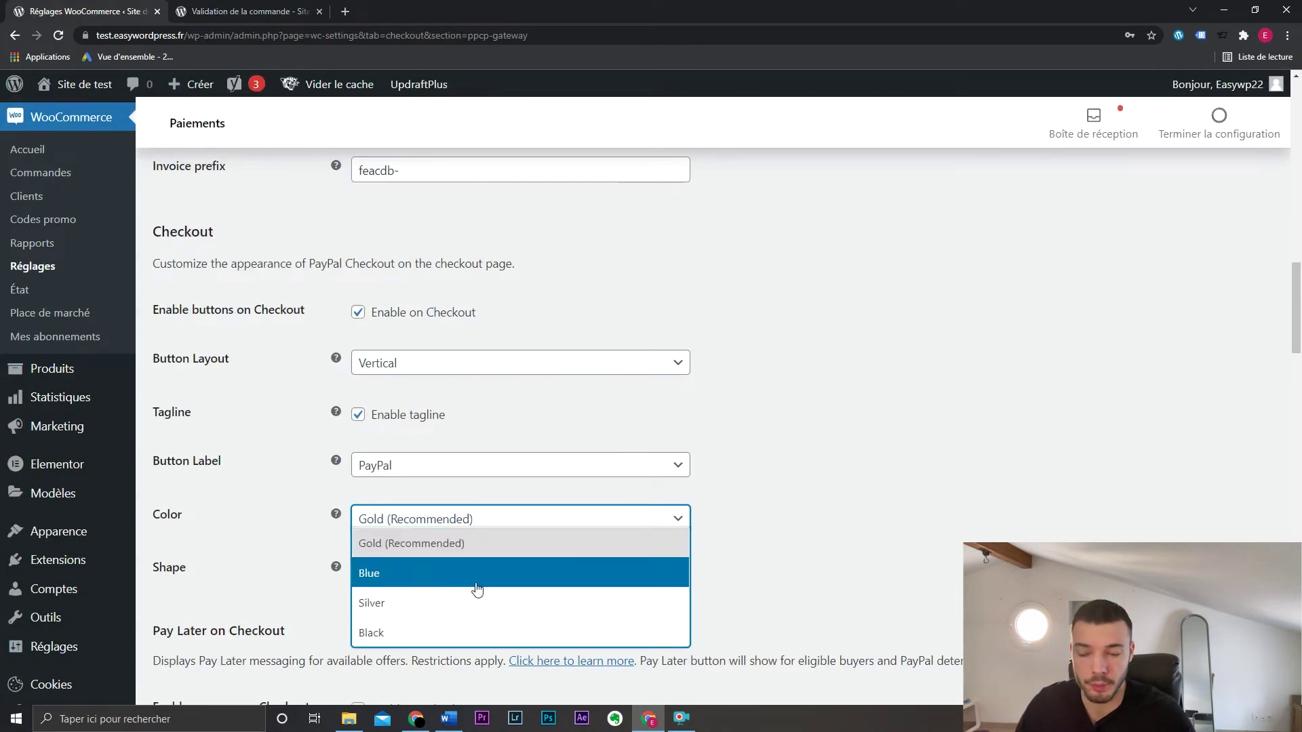
scroll(478, 520, down, 1)
click(566, 481)
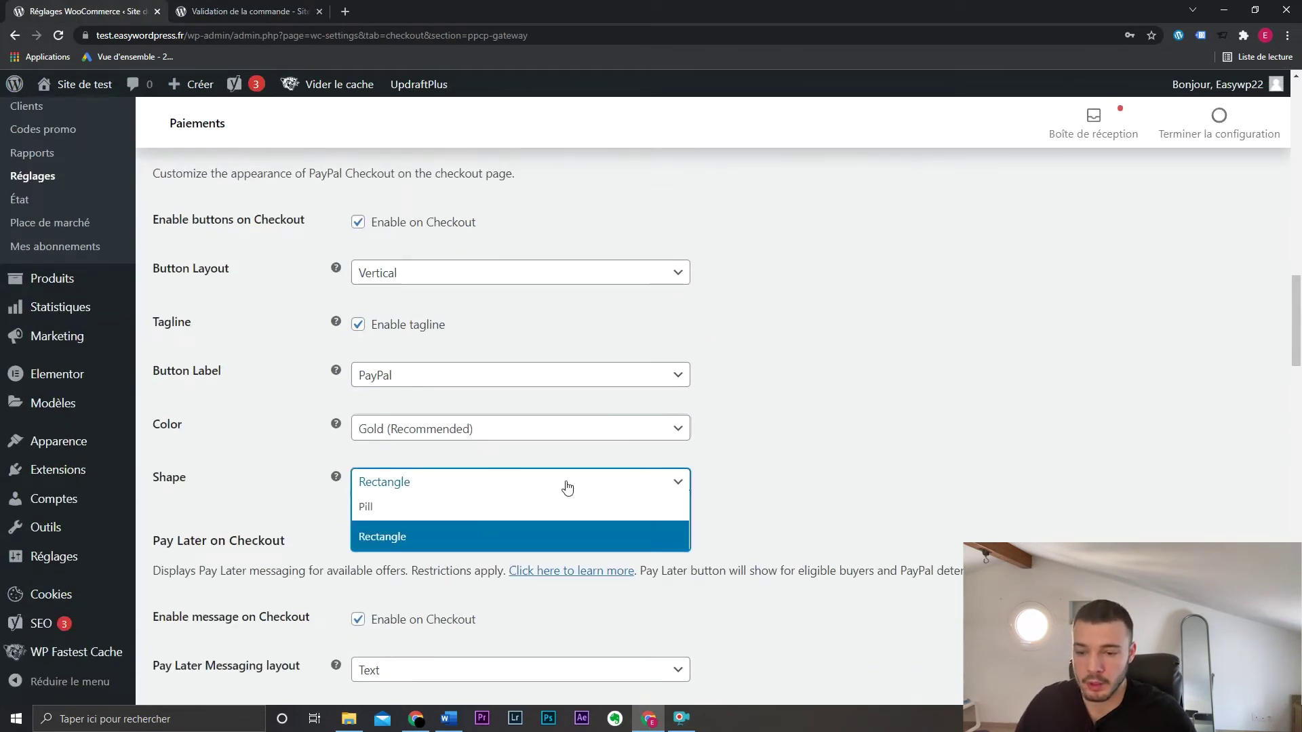
click(815, 442)
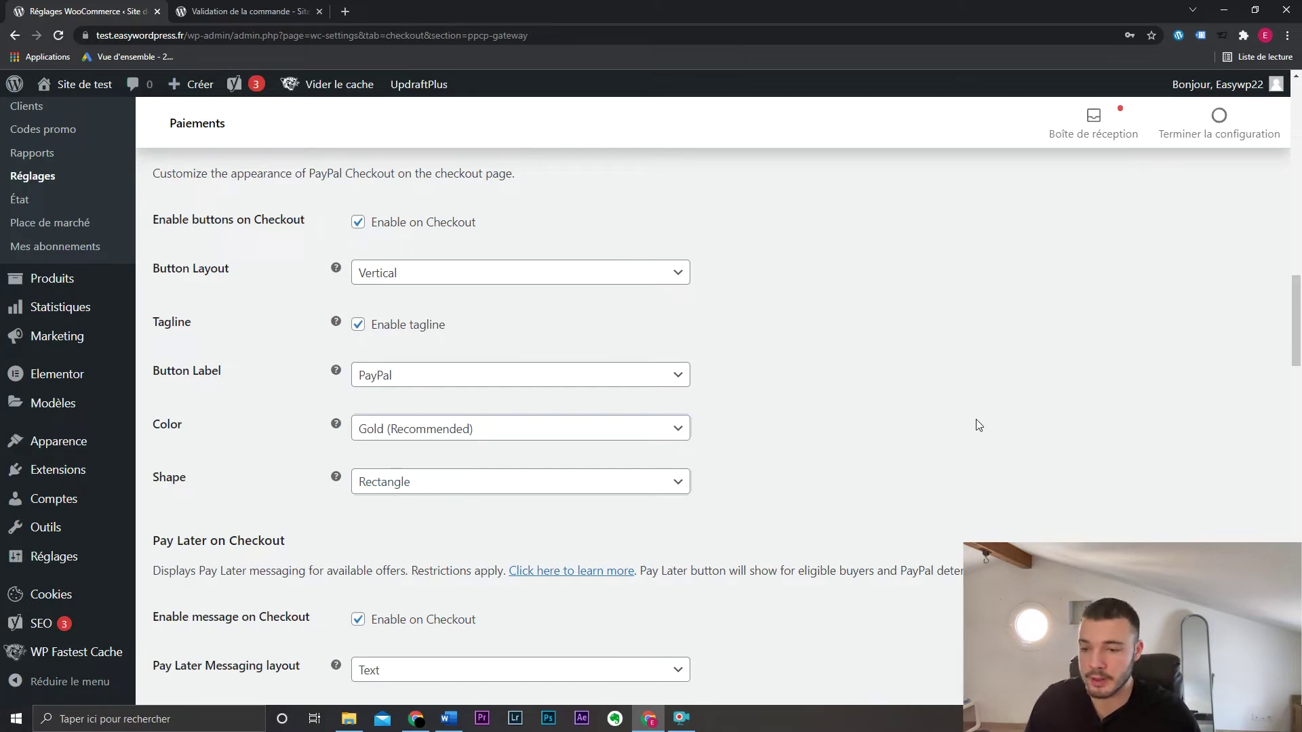
Step: Check the Pay Later message on the storefront's checkout page and disable that message for Checkout in the settings
scroll(560, 249, down, 4)
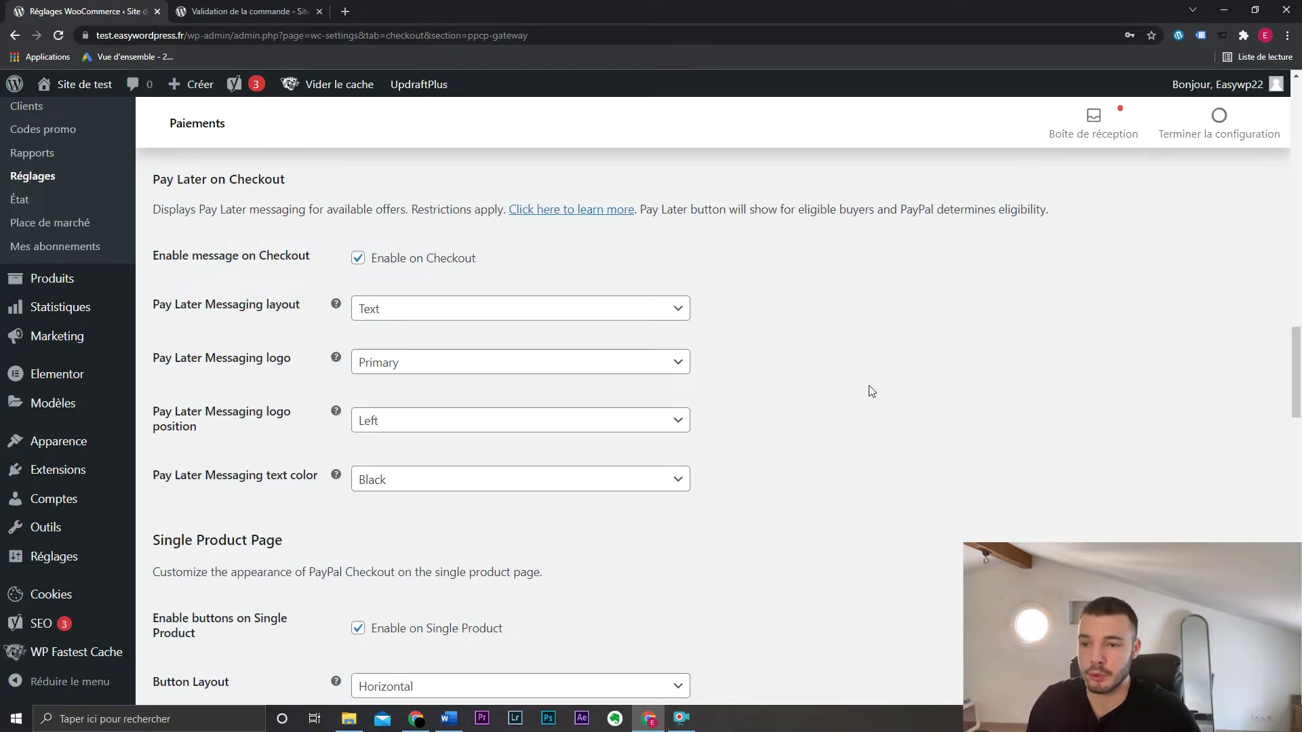
click(222, 8)
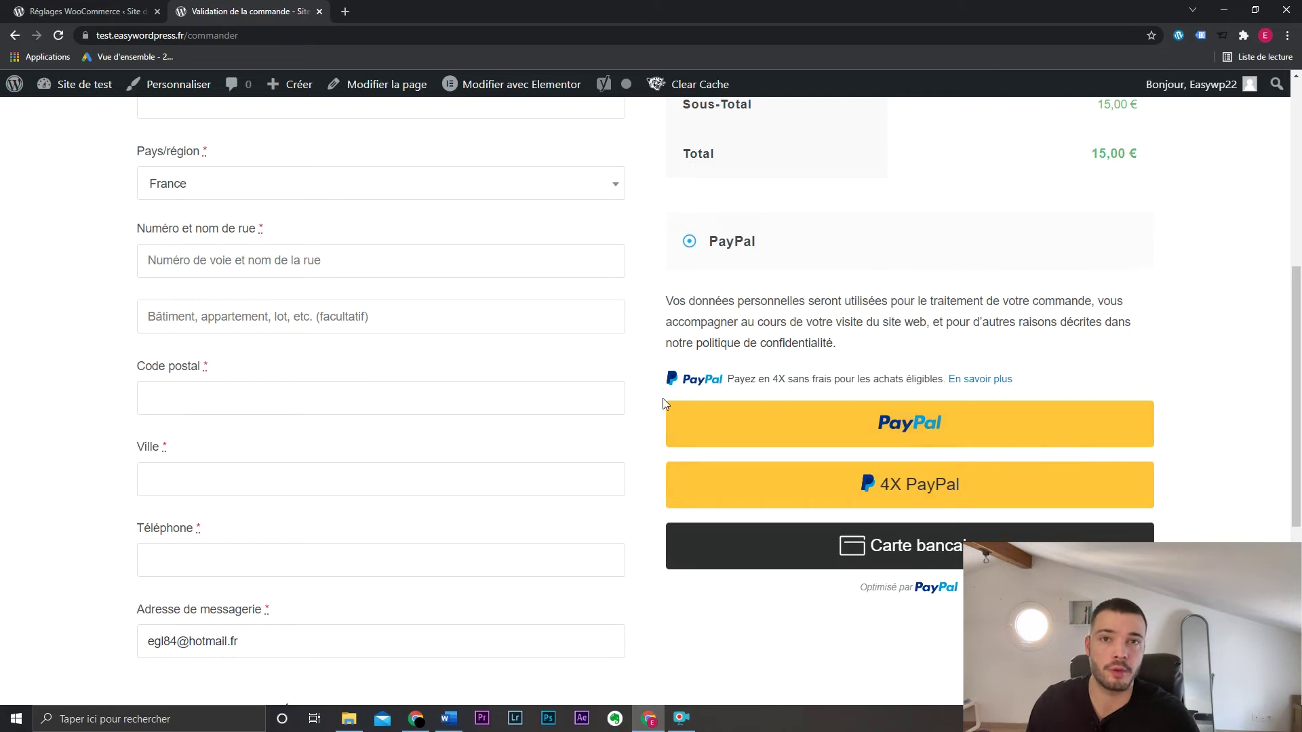
click(47, 11)
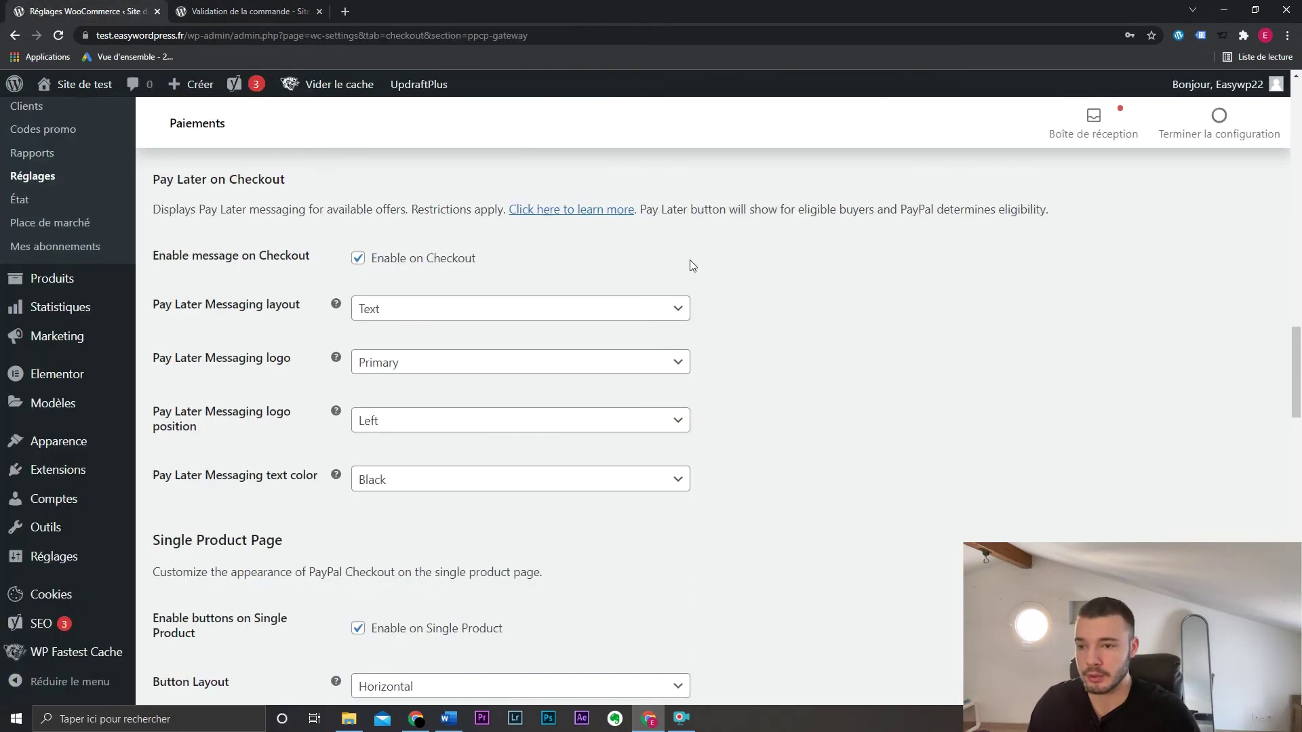
click(358, 258)
Step: Open the shop in a new tab and examine the PayPal buttons on the Album product page
scroll(842, 317, down, 1)
mouse_move(68, 84)
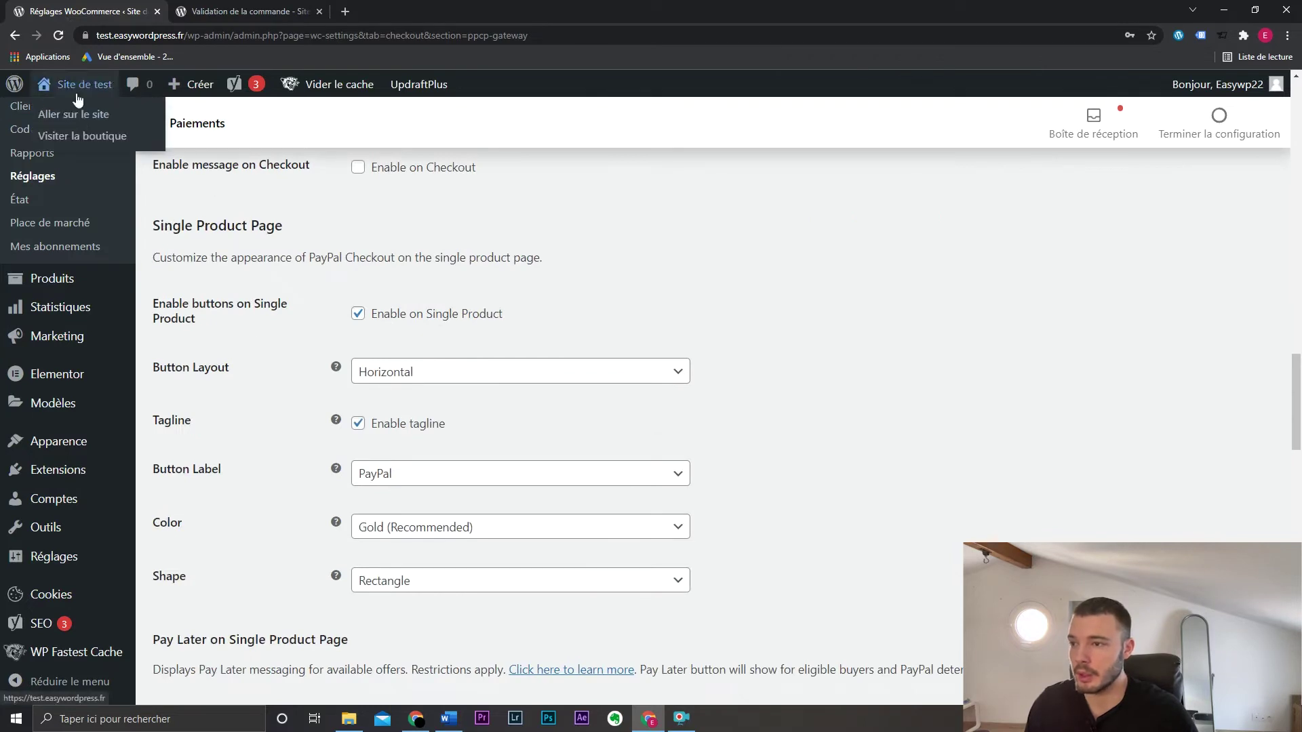
middle_click(85, 135)
click(362, 6)
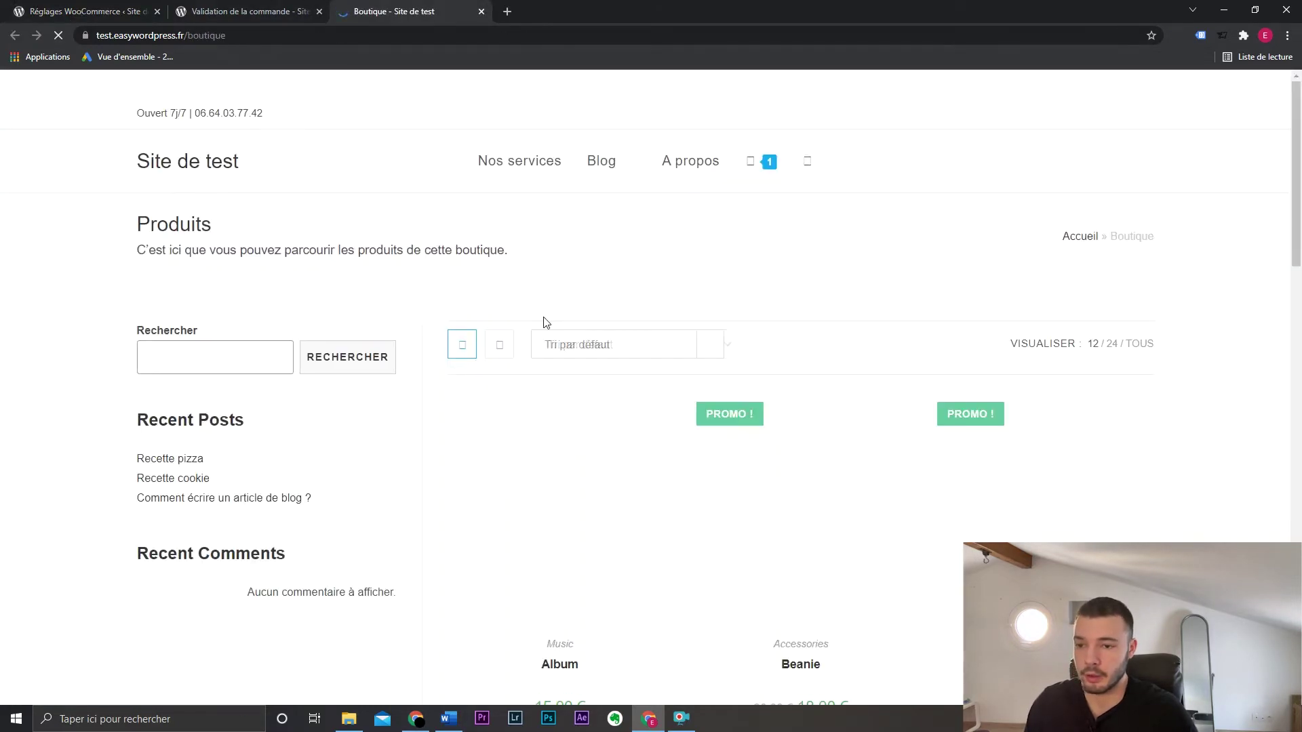
scroll(552, 346, down, 3)
click(564, 371)
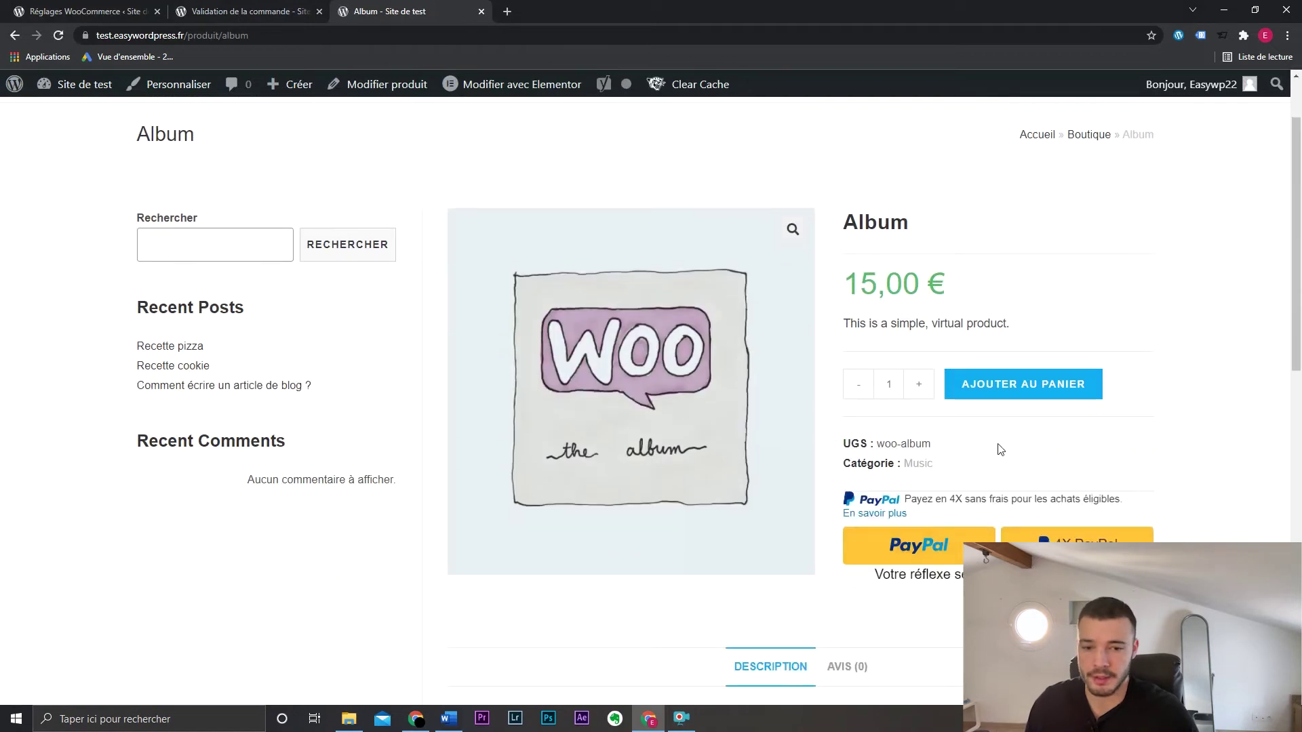
scroll(1234, 465, up, 2)
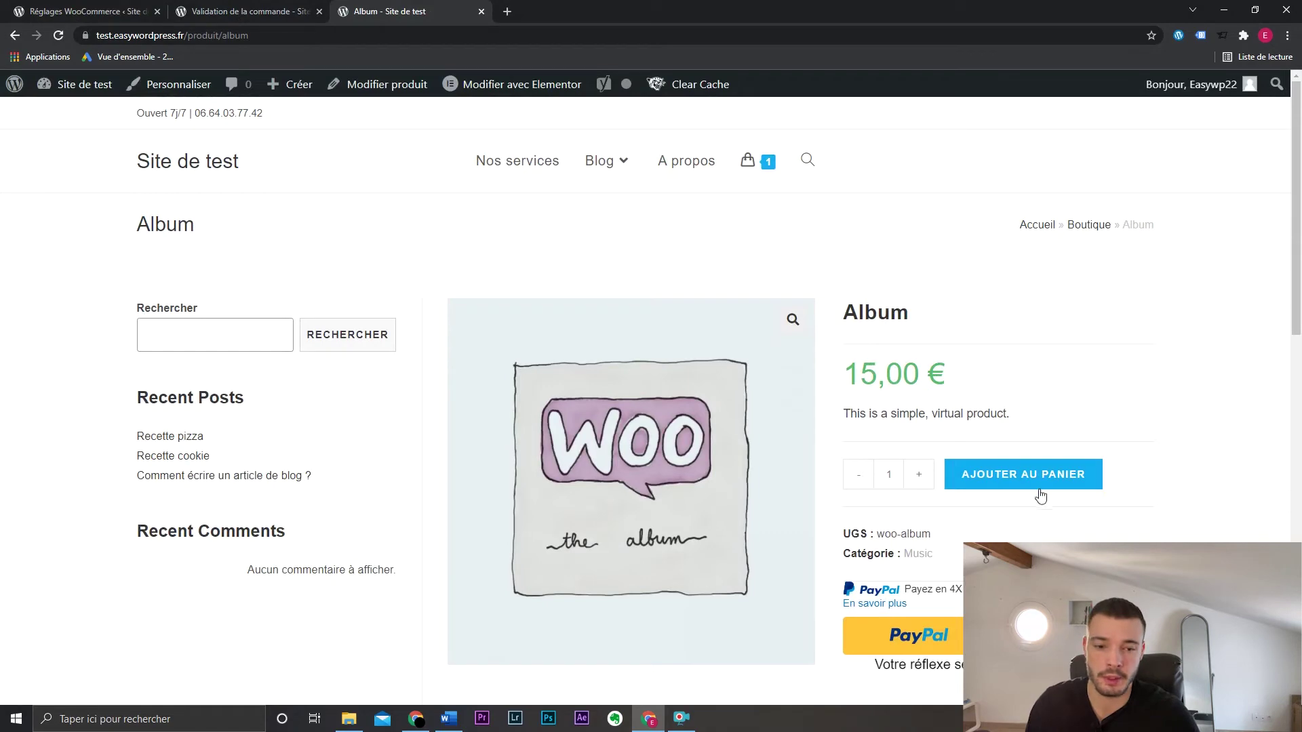
Step: Disable the PayPal buttons and the Pay Later message on the single product page in the PayPal settings
click(3, 4)
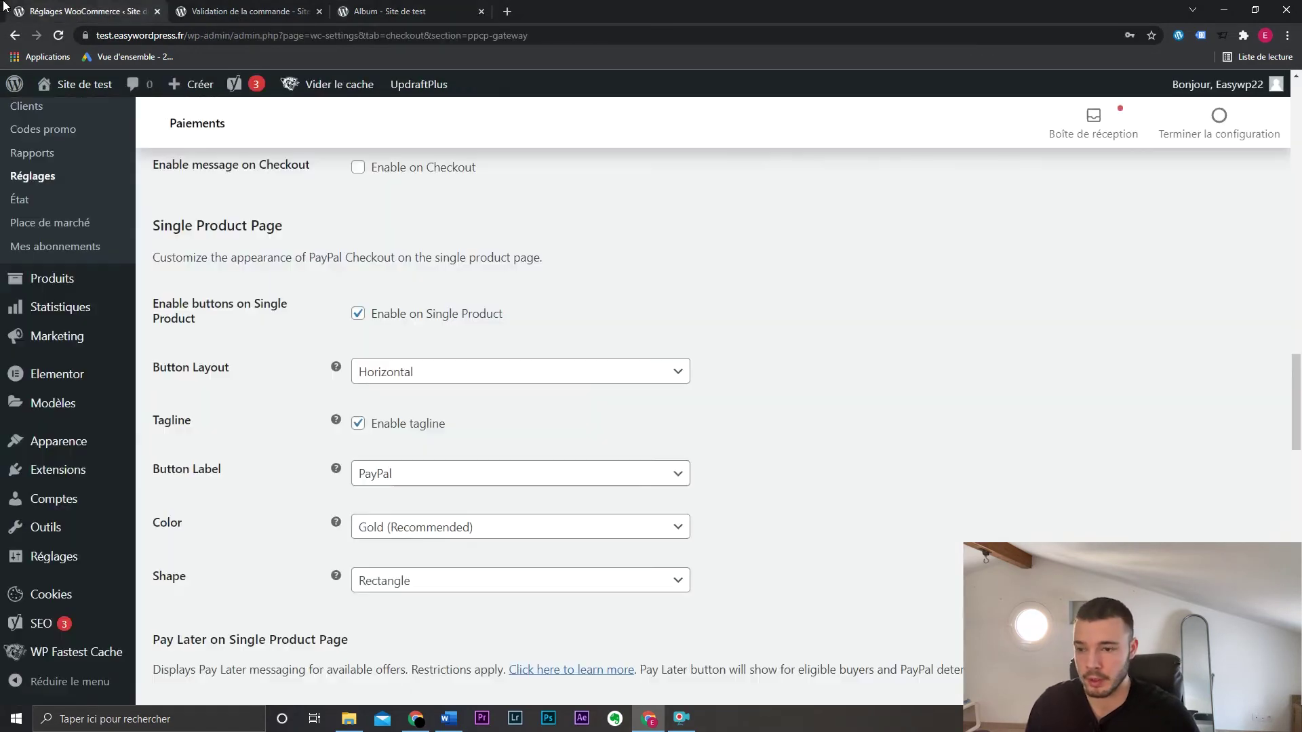
scroll(371, 304, down, 5)
click(357, 283)
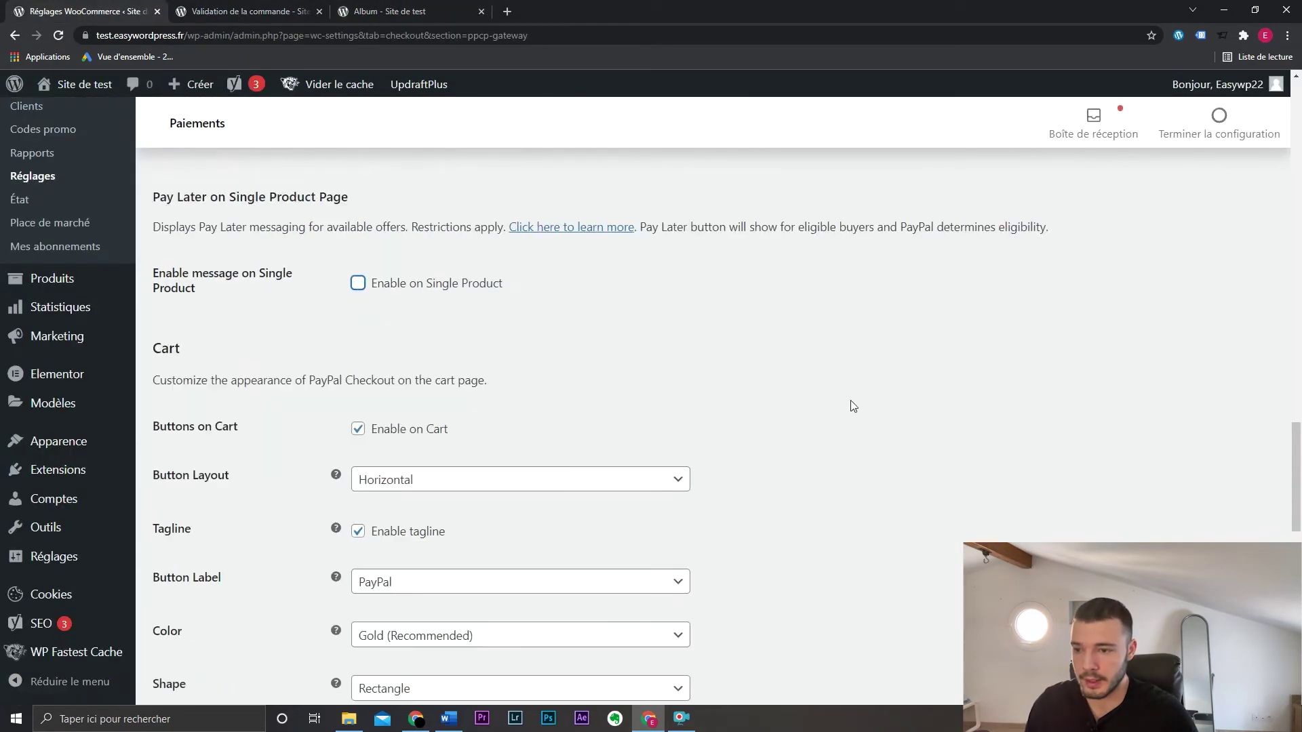
Step: Open the storefront's cart page and examine the PayPal buttons and Pay Later message under the cart total
scroll(847, 416, down, 3)
click(422, 6)
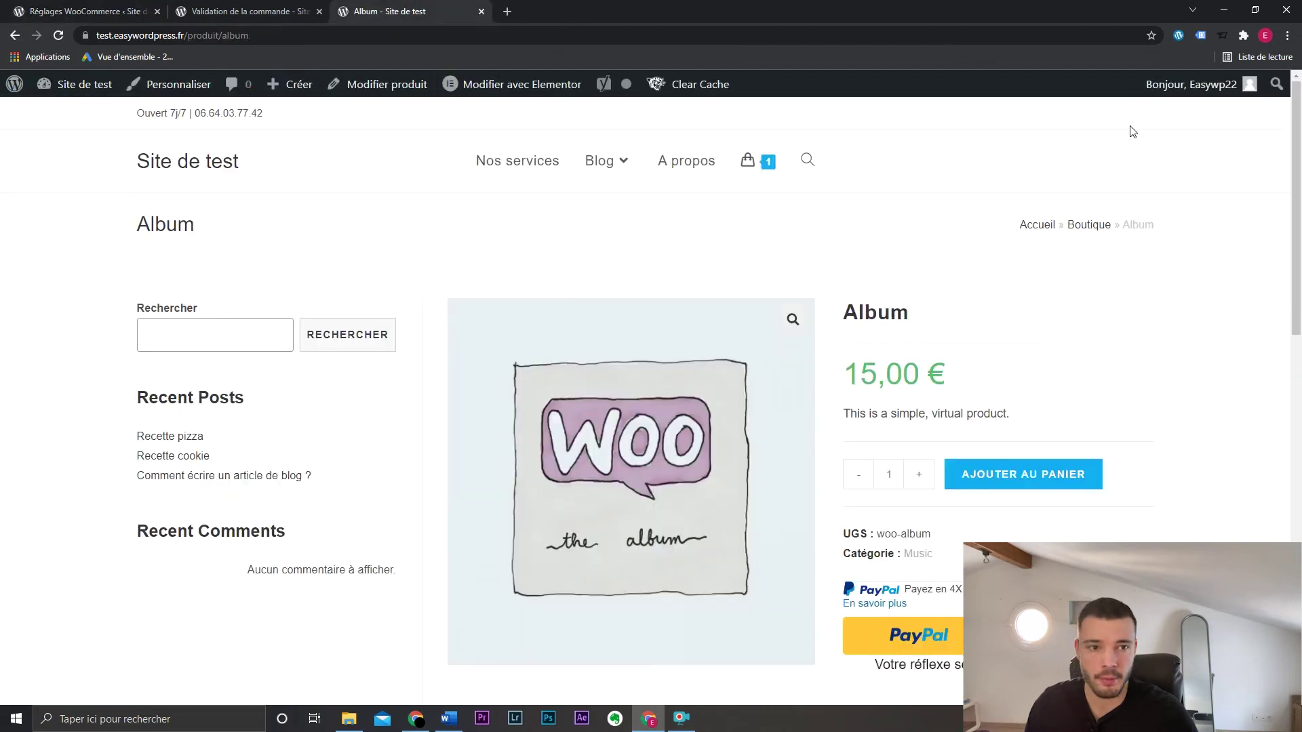
mouse_move(759, 169)
click(613, 371)
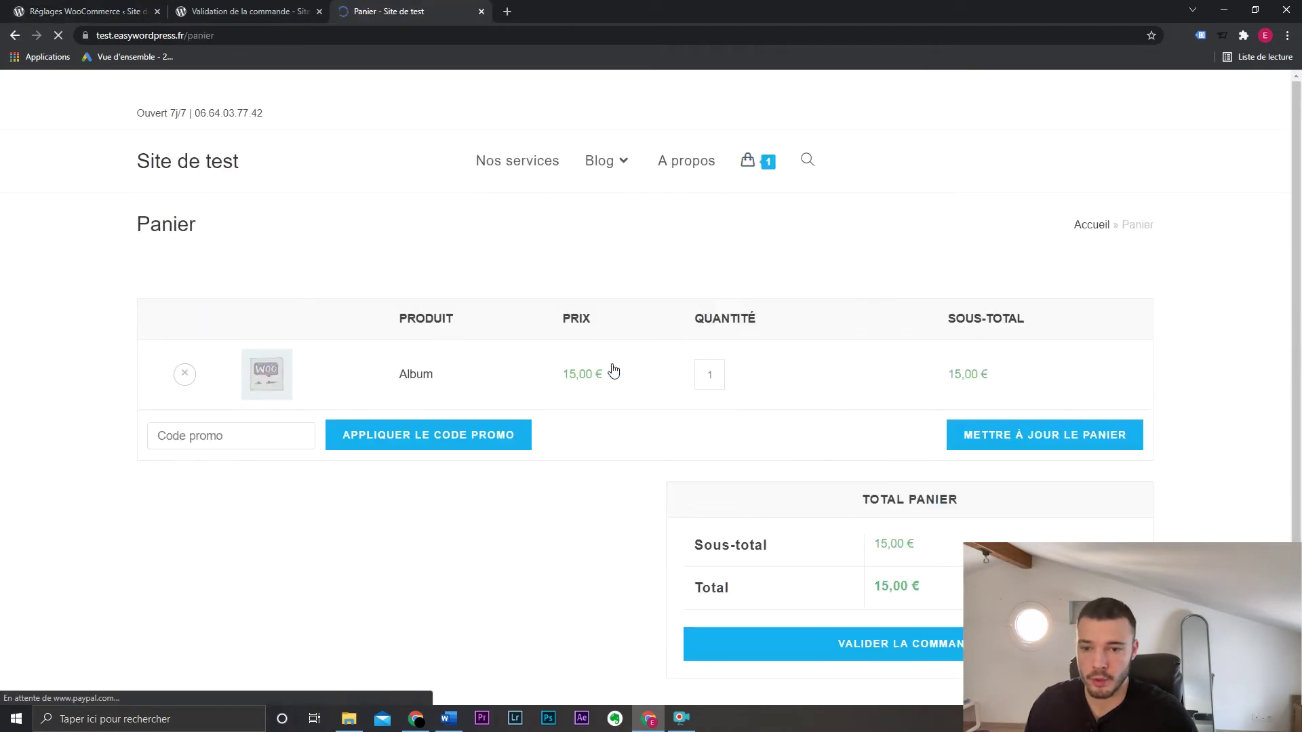
scroll(1153, 400, down, 3)
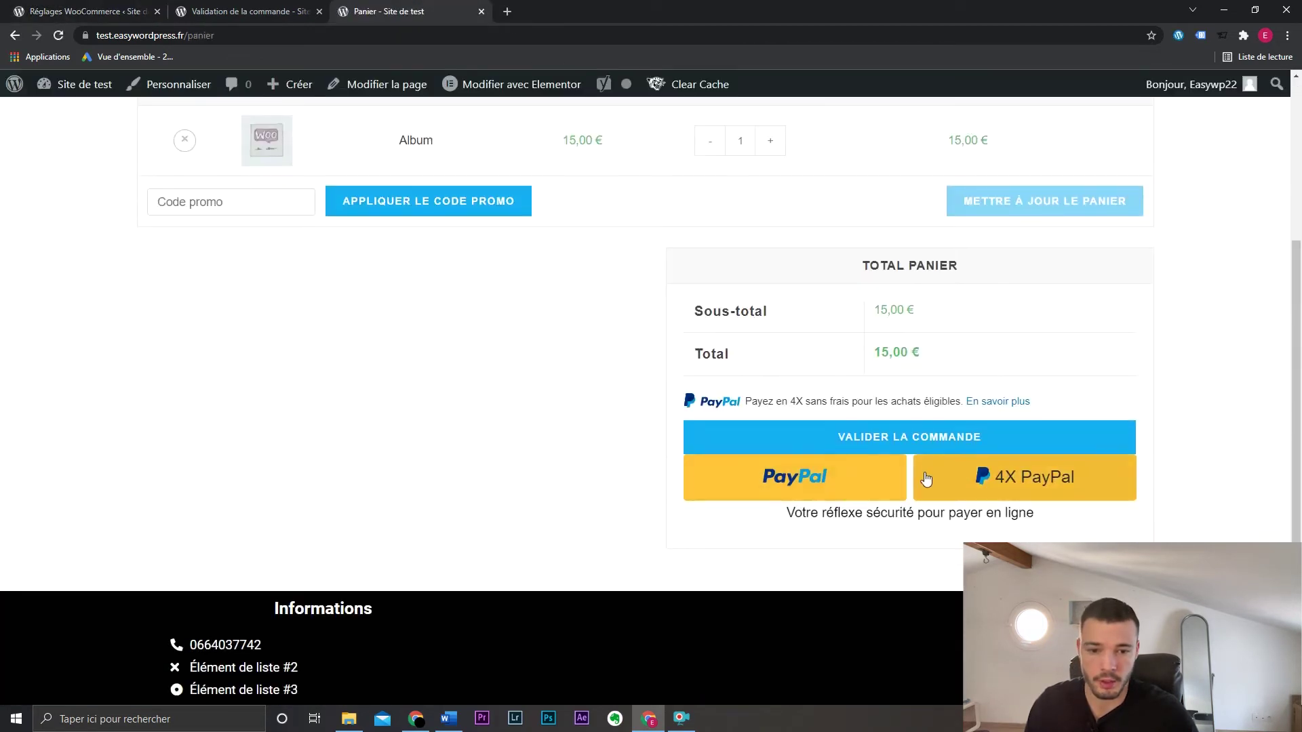
scroll(572, 537, up, 3)
Step: Disable the PayPal buttons and the Pay Later message on the cart page in the PayPal settings
click(68, 8)
click(255, 6)
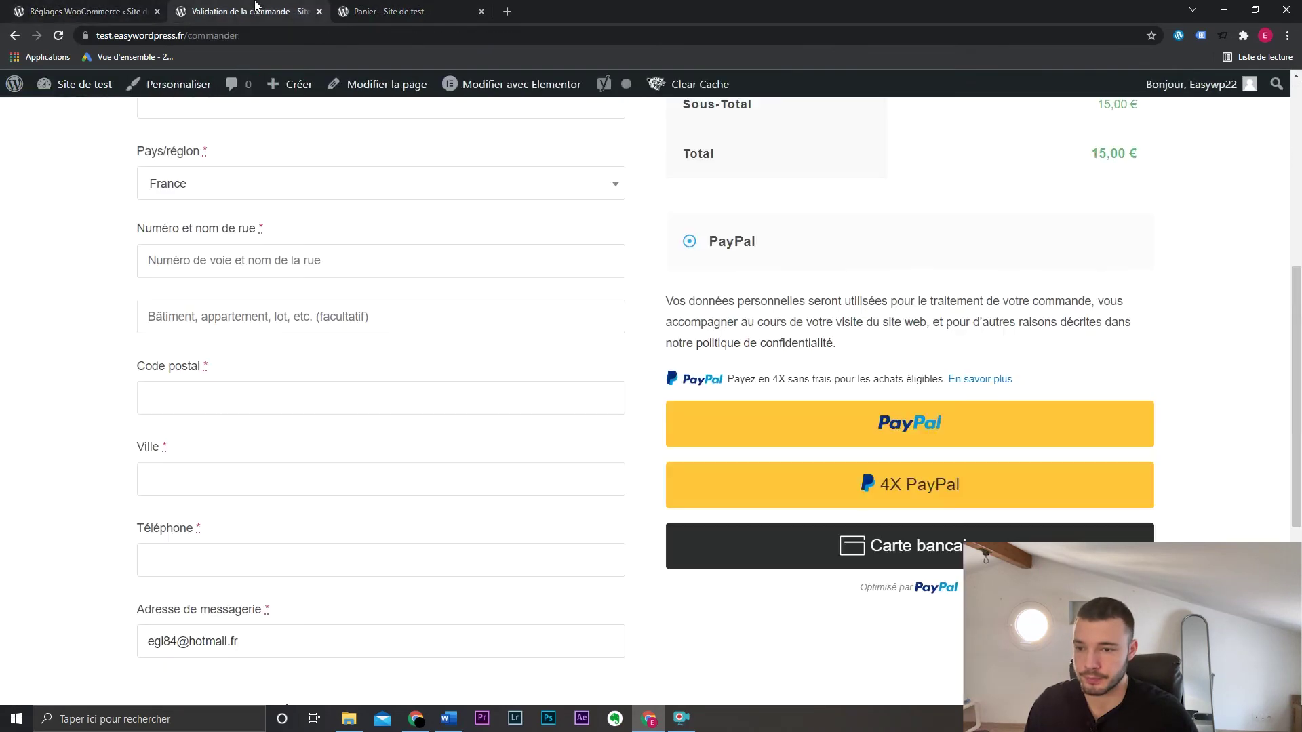
click(123, 8)
click(358, 247)
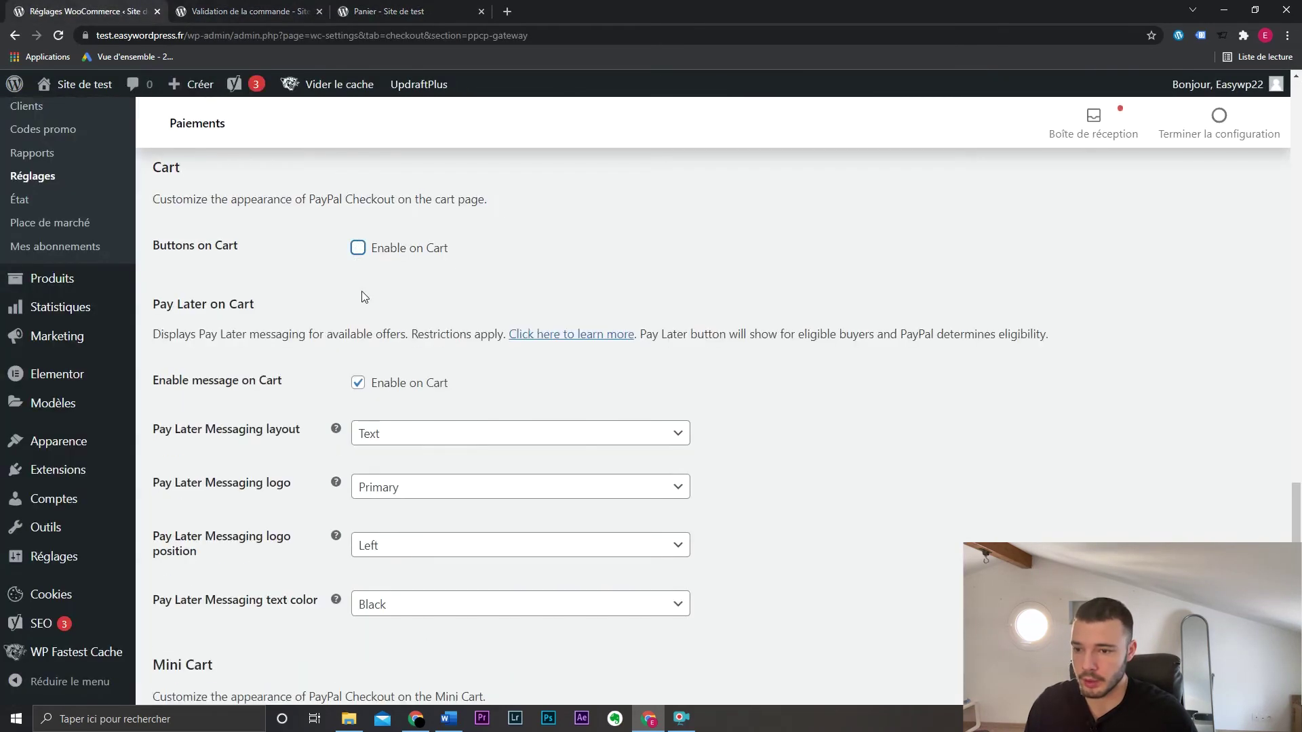
click(358, 383)
Step: Return to the Album product page and try the PayPal button in the mini cart, closing the payment window
scroll(664, 398, down, 3)
click(371, 5)
click(14, 35)
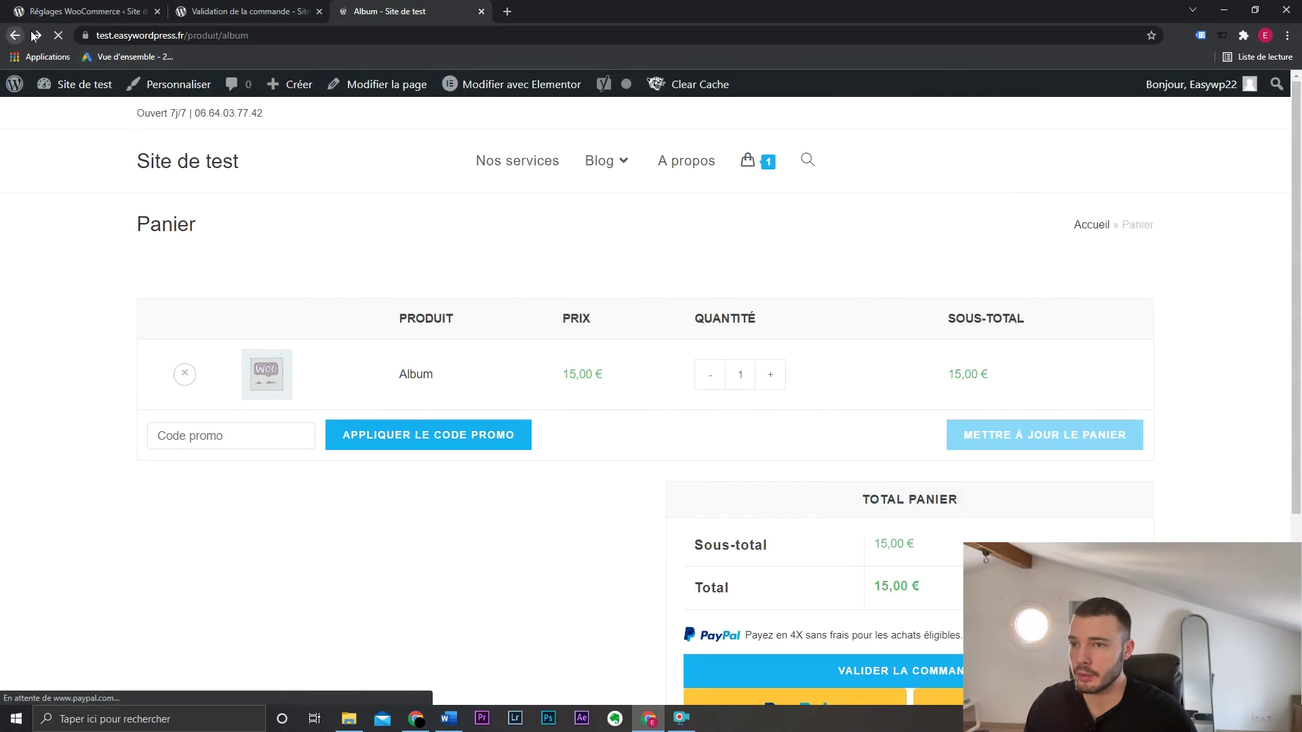
mouse_move(748, 166)
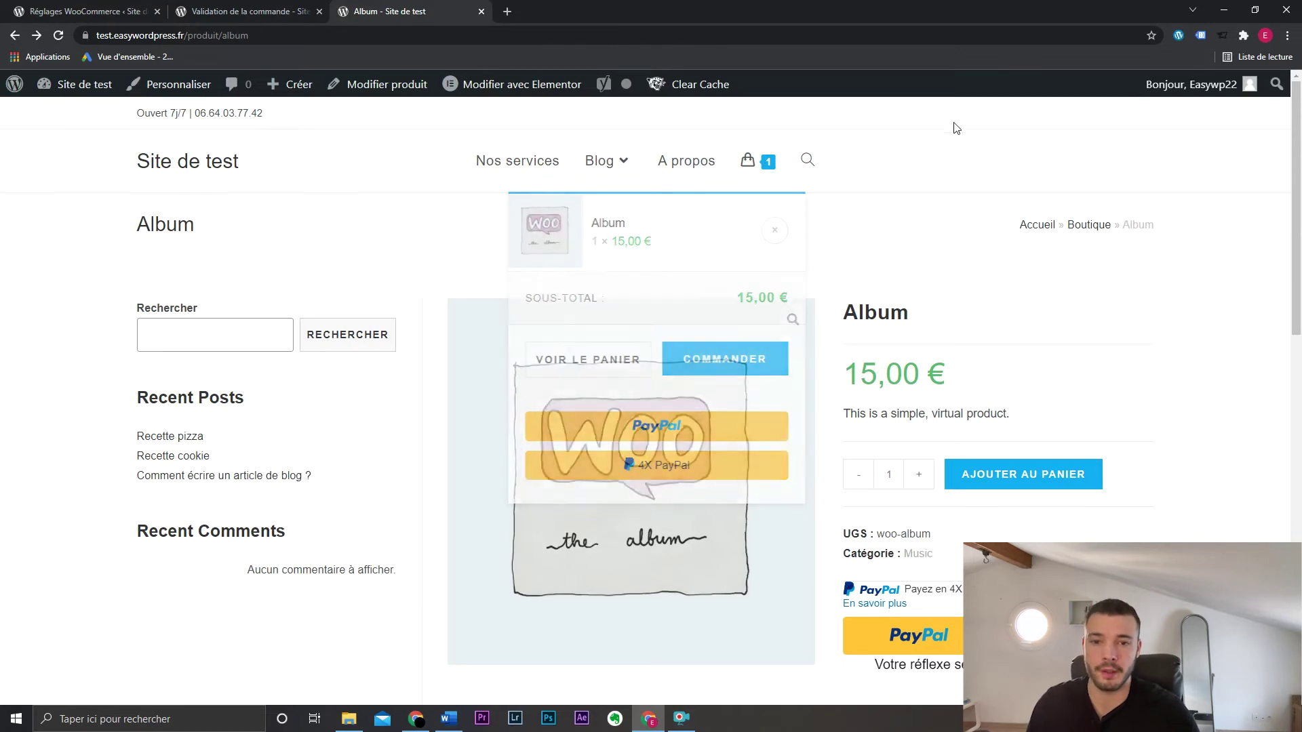
click(719, 431)
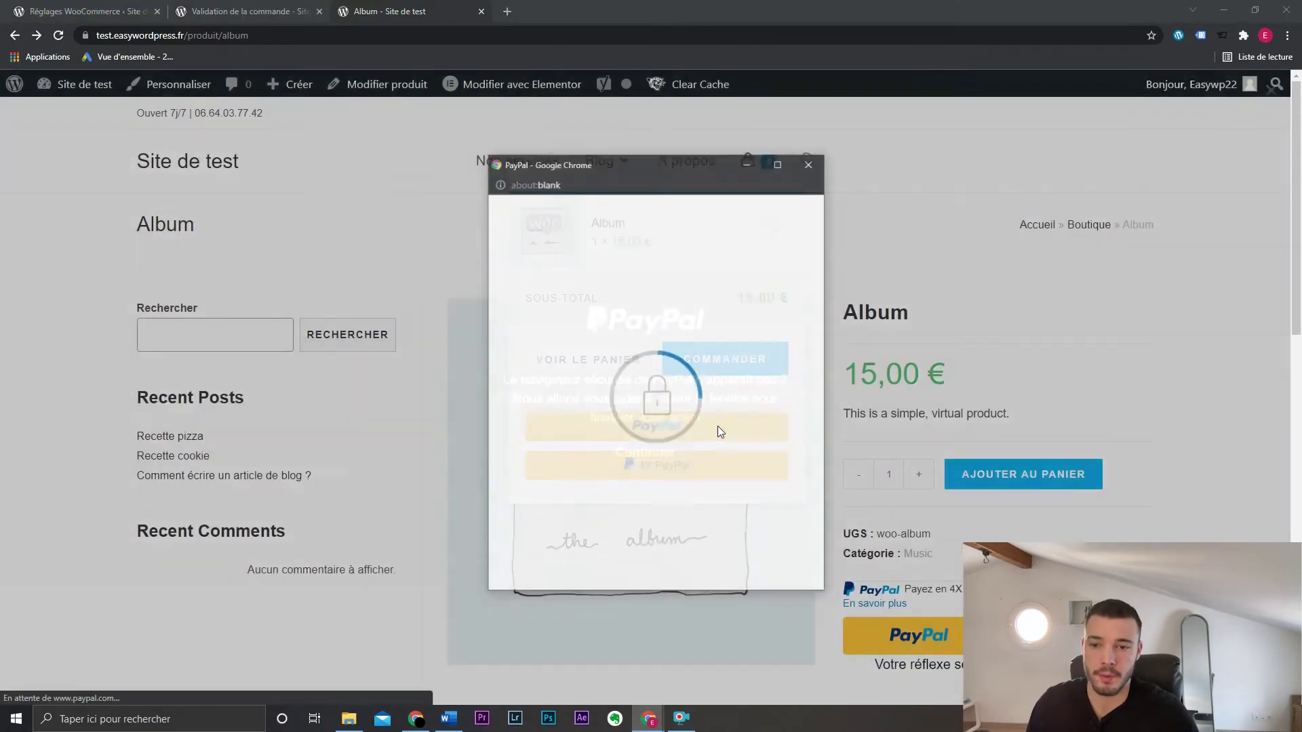
click(806, 169)
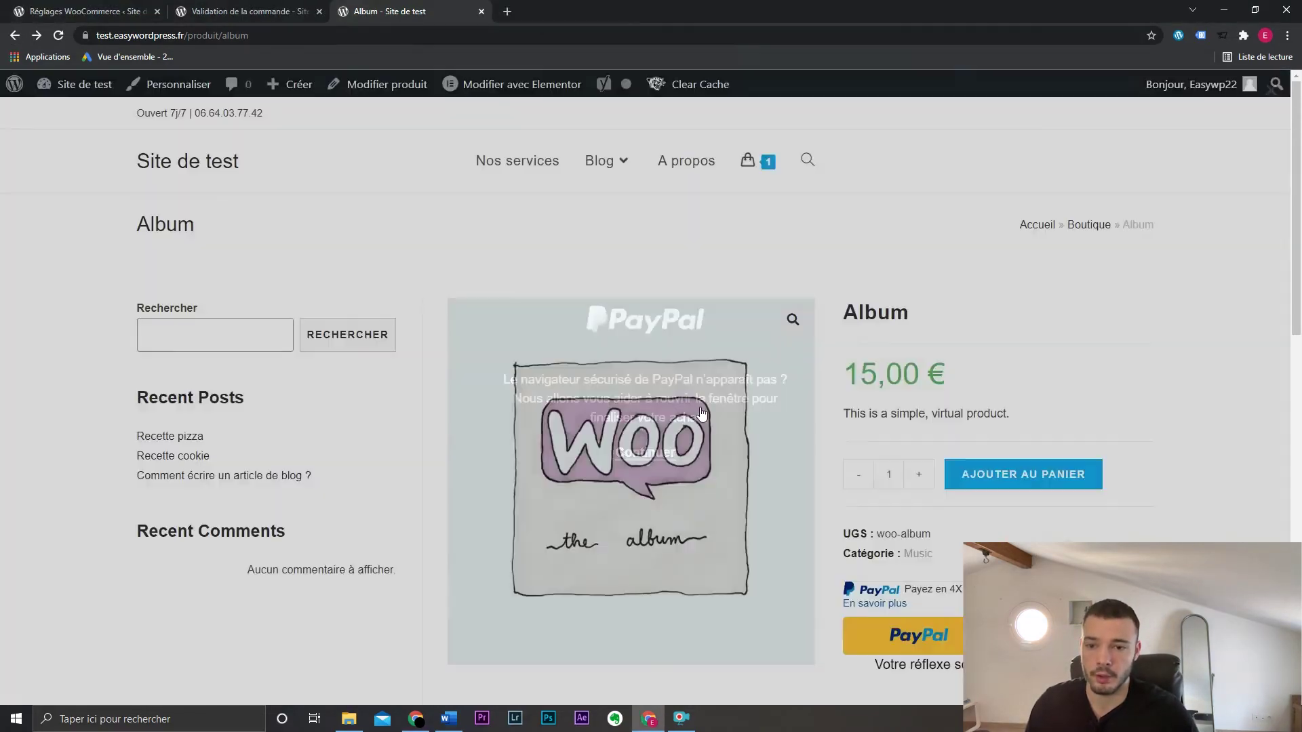
scroll(764, 177, up, 2)
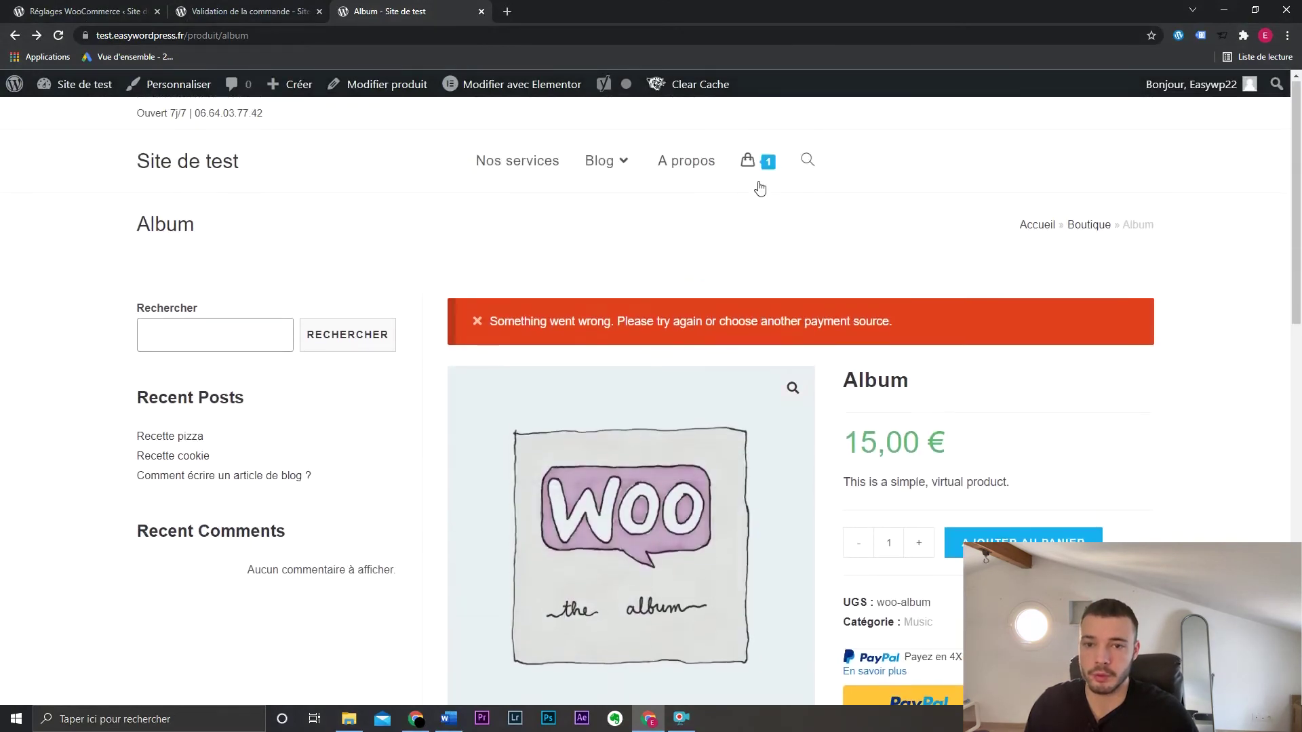
Step: Disable the PayPal buttons on the mini cart and save the settings
key(ctrl+1)
click(366, 340)
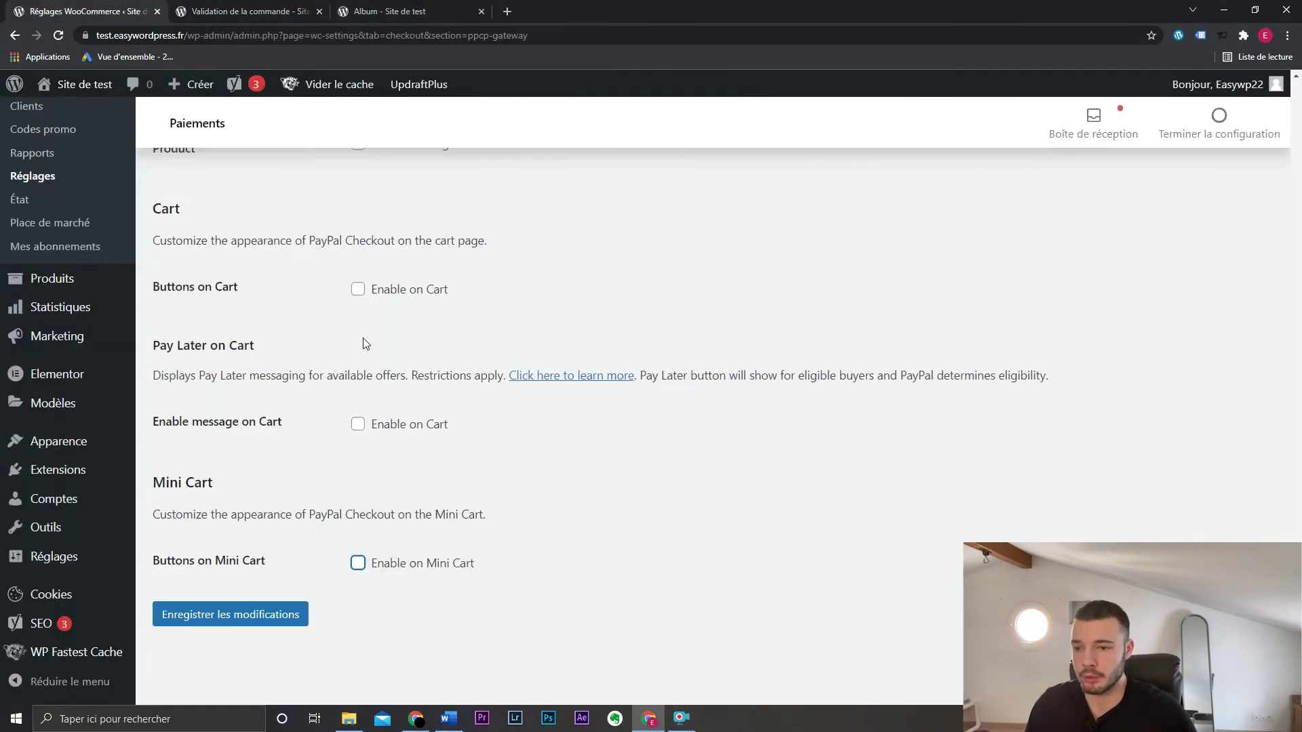
key(Return)
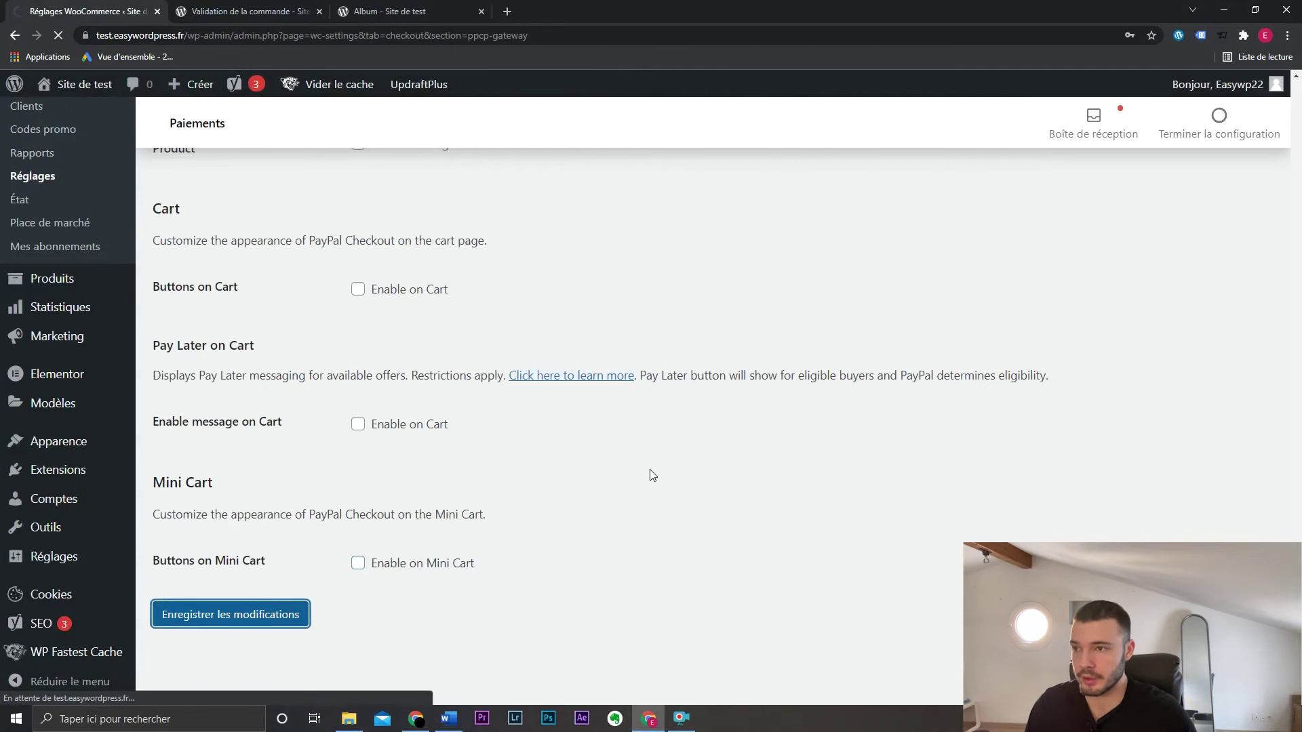
Step: Reload the Album product page on the storefront to check its PayPal buttons
key(ctrl+3)
key(F5)
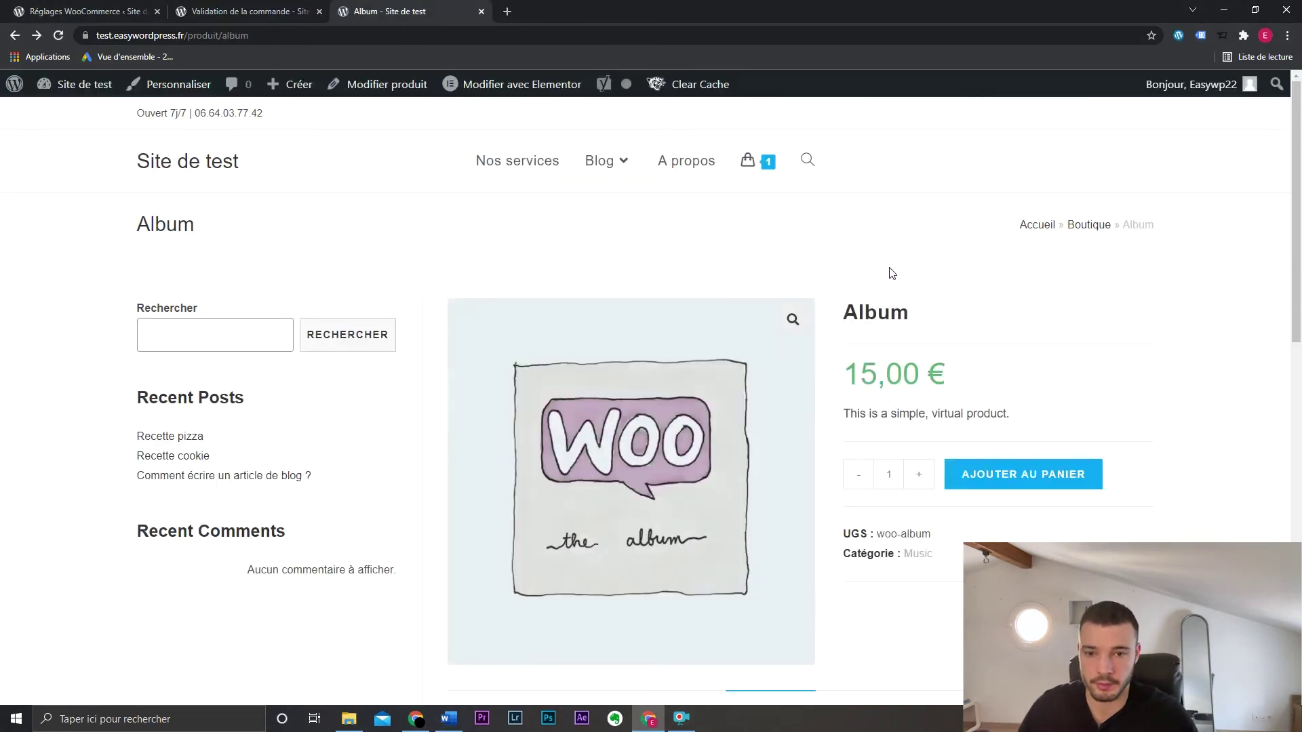
Step: Go from the mini cart to the checkout page and examine the payment options offered below the order total
click(735, 360)
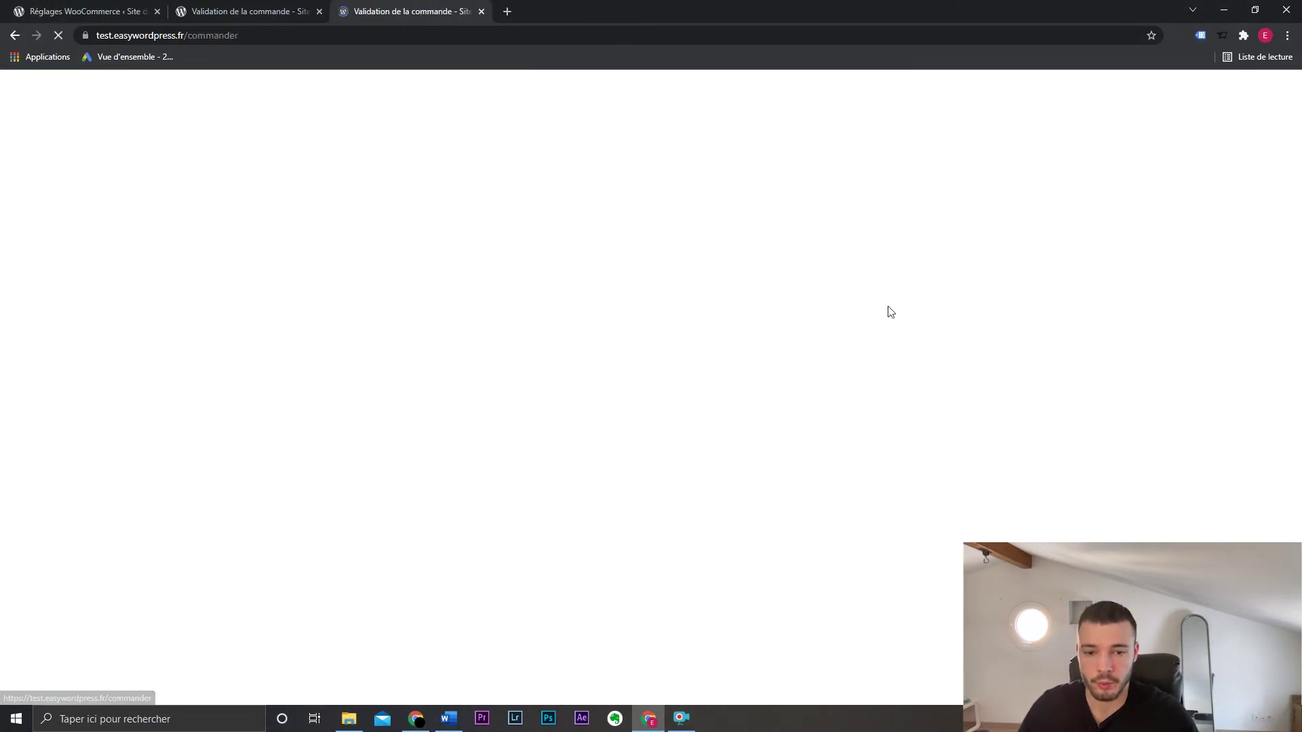
scroll(1031, 366, down, 6)
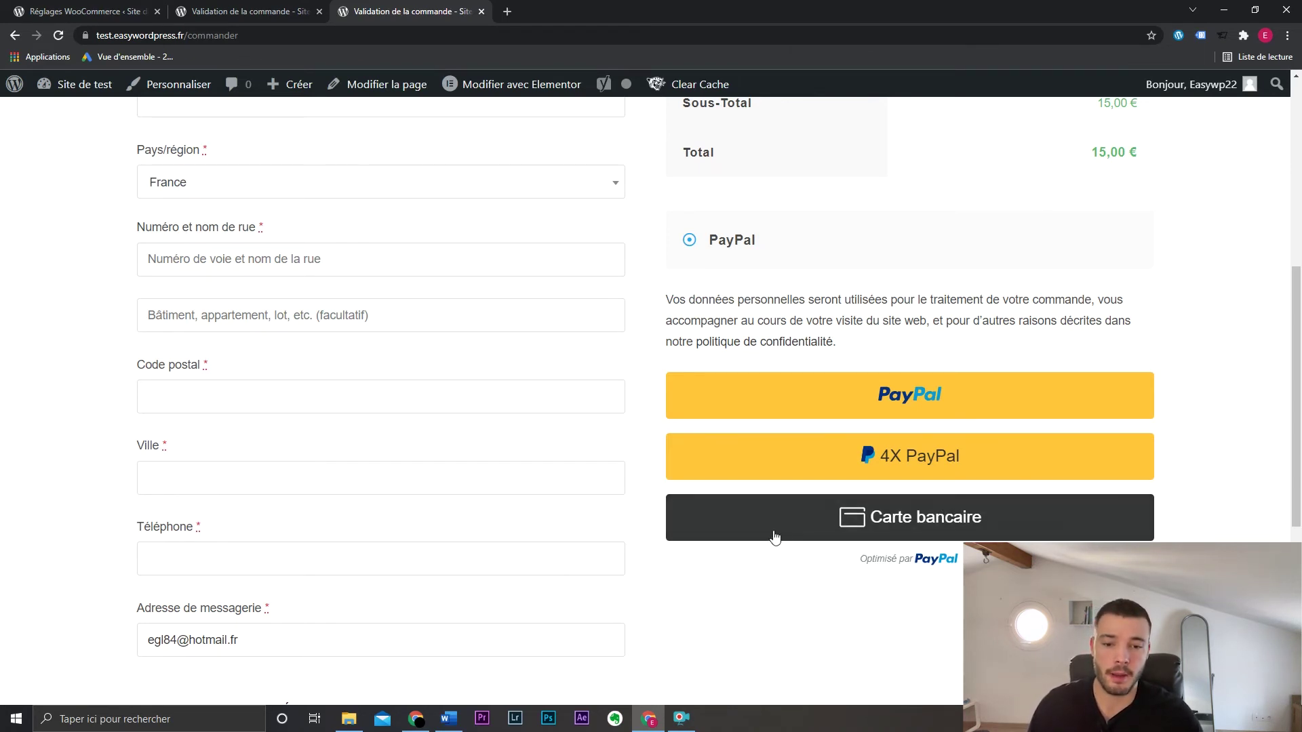
Step: Enable PayPal Card Processing in the WooCommerce payment settings and save the changes
click(31, 11)
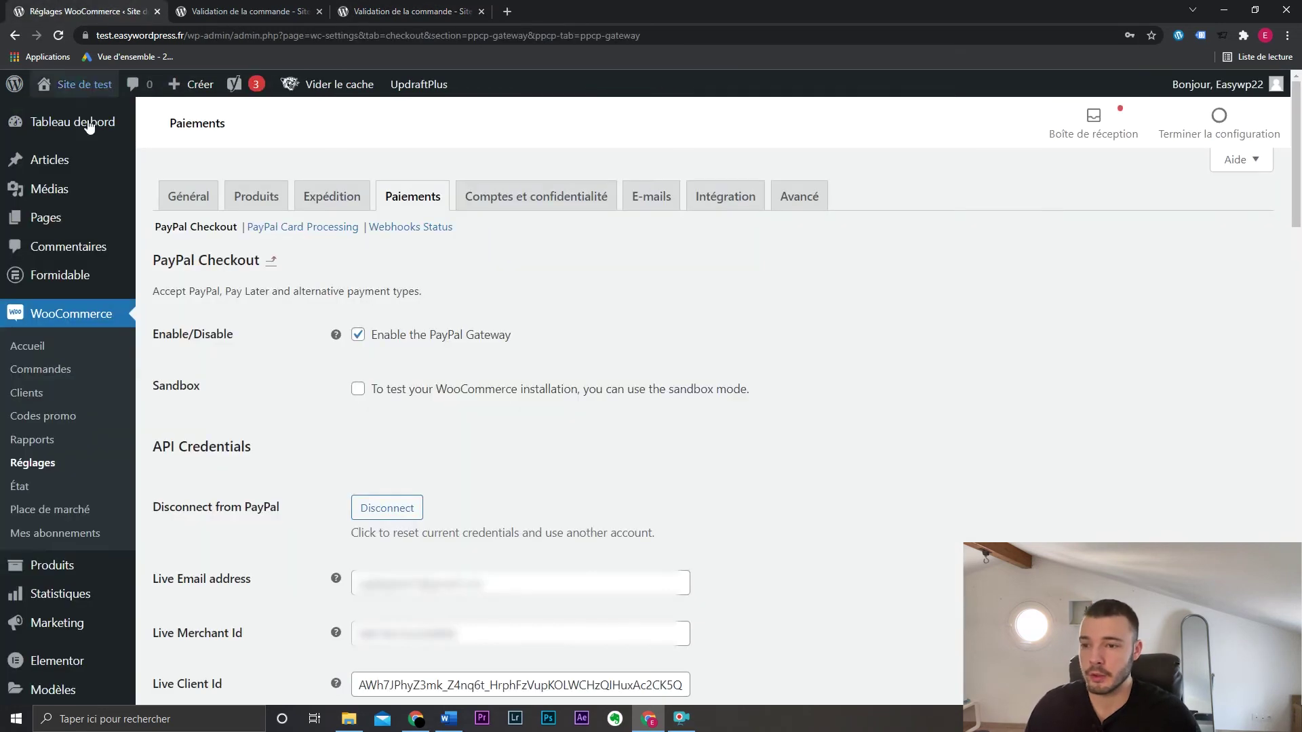
click(297, 231)
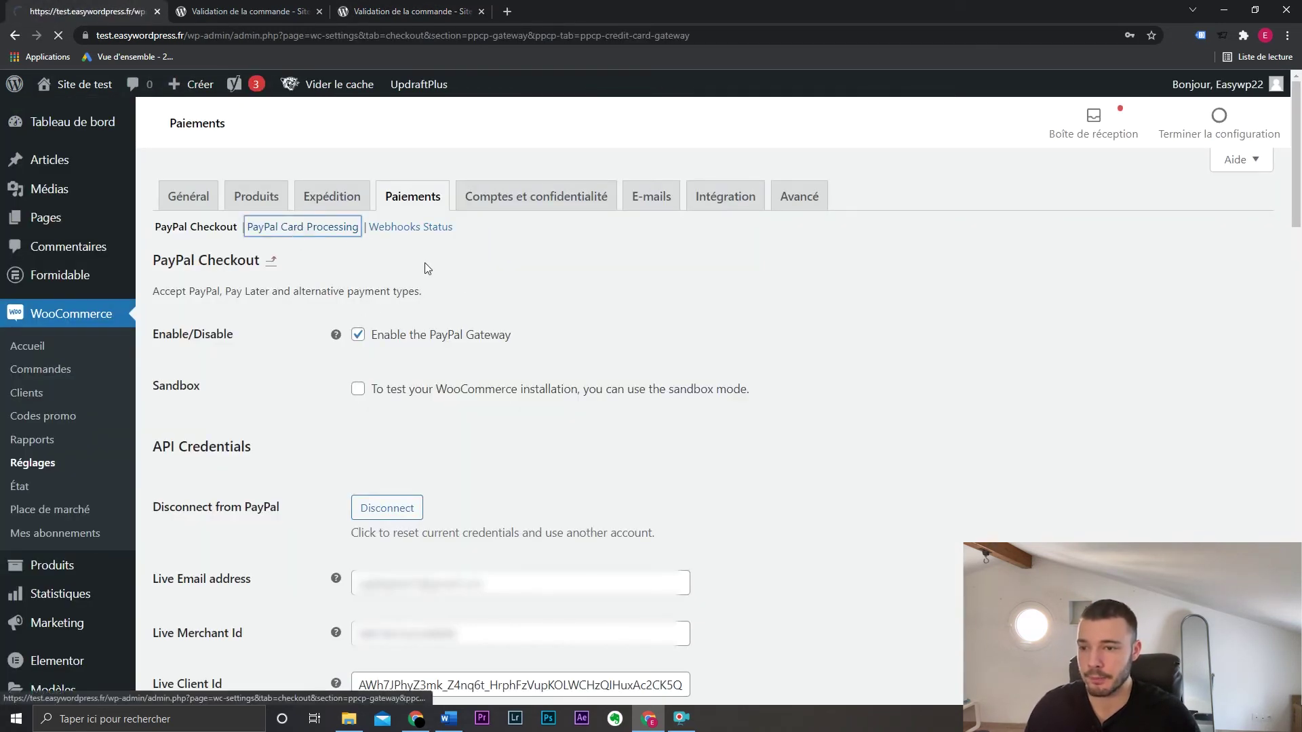
click(400, 373)
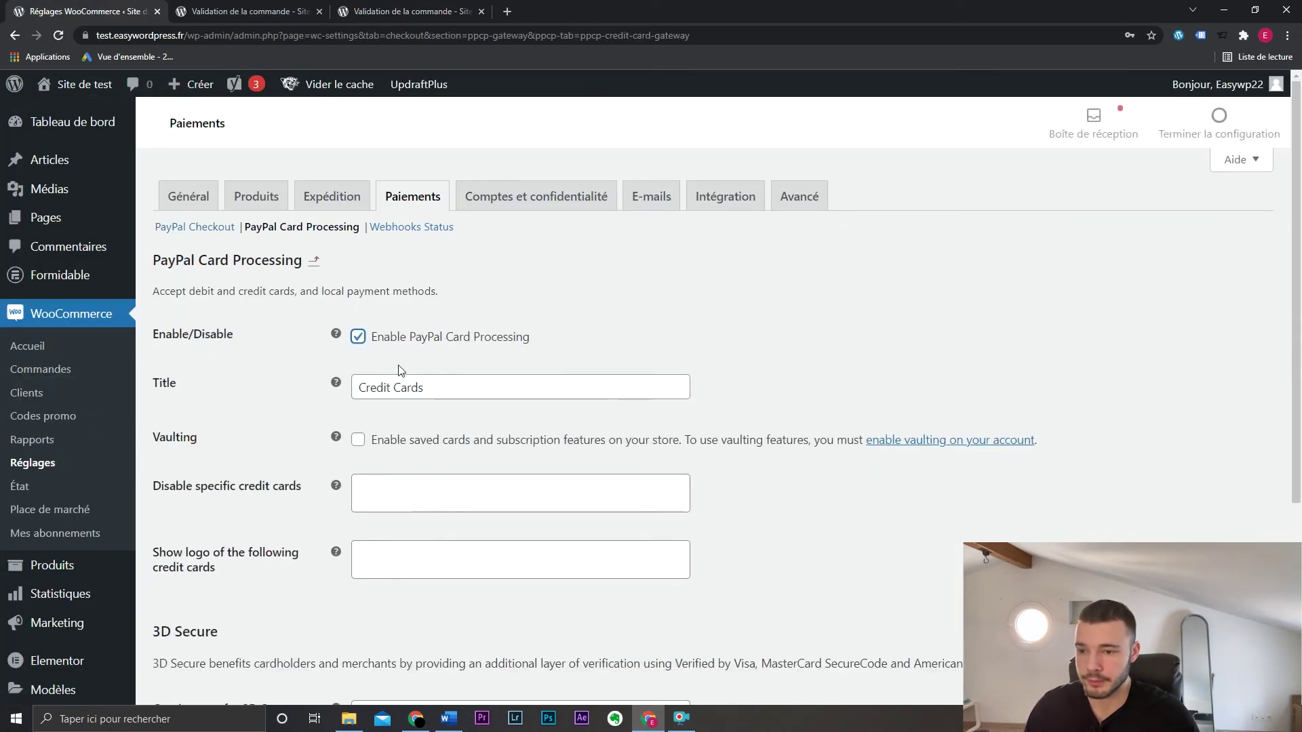
scroll(299, 475, down, 4)
click(299, 500)
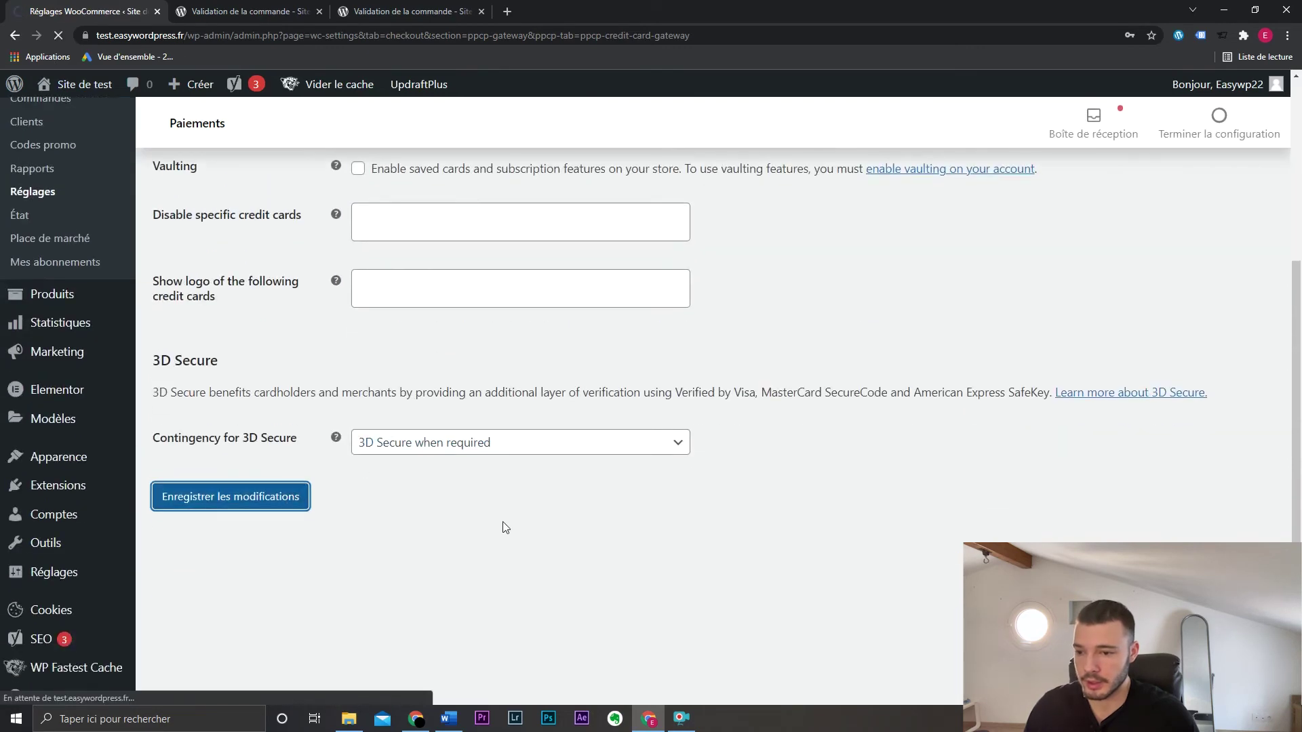
Step: Return to the storefront checkout page and select the Credit Cards payment method to view its card form
click(367, 7)
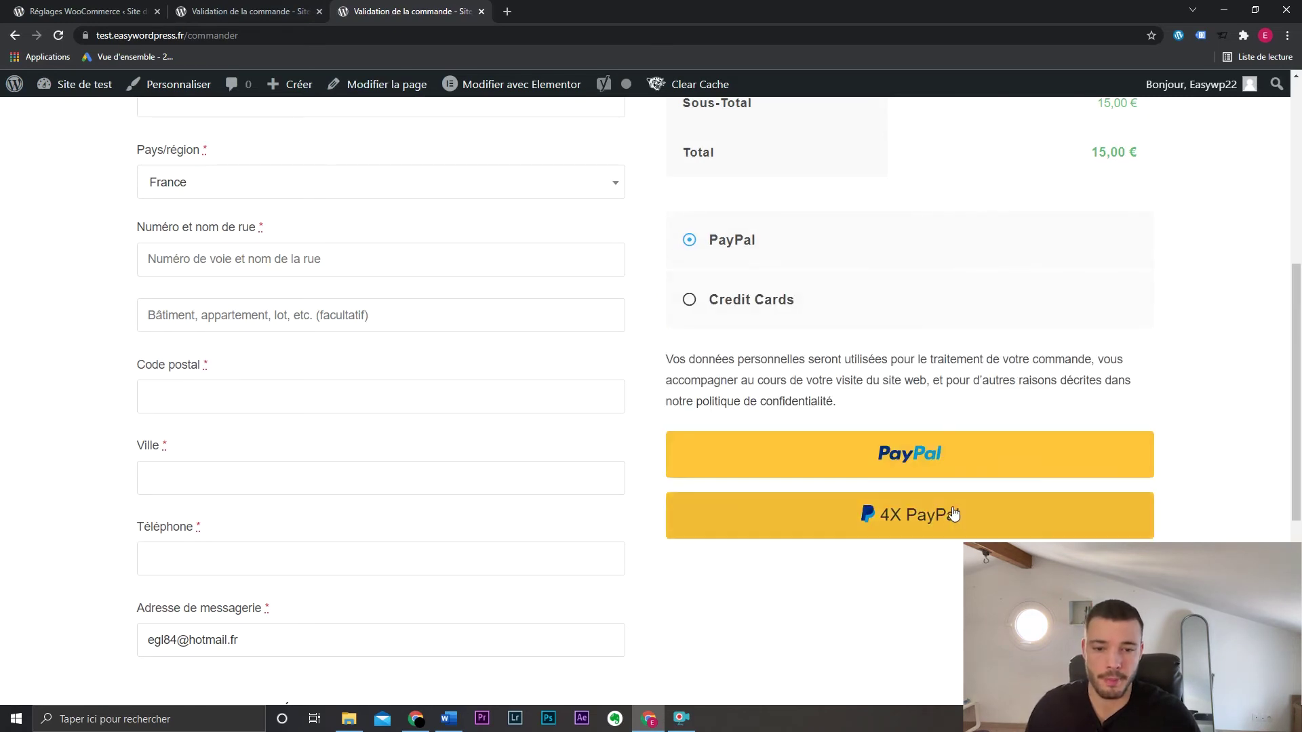
click(838, 307)
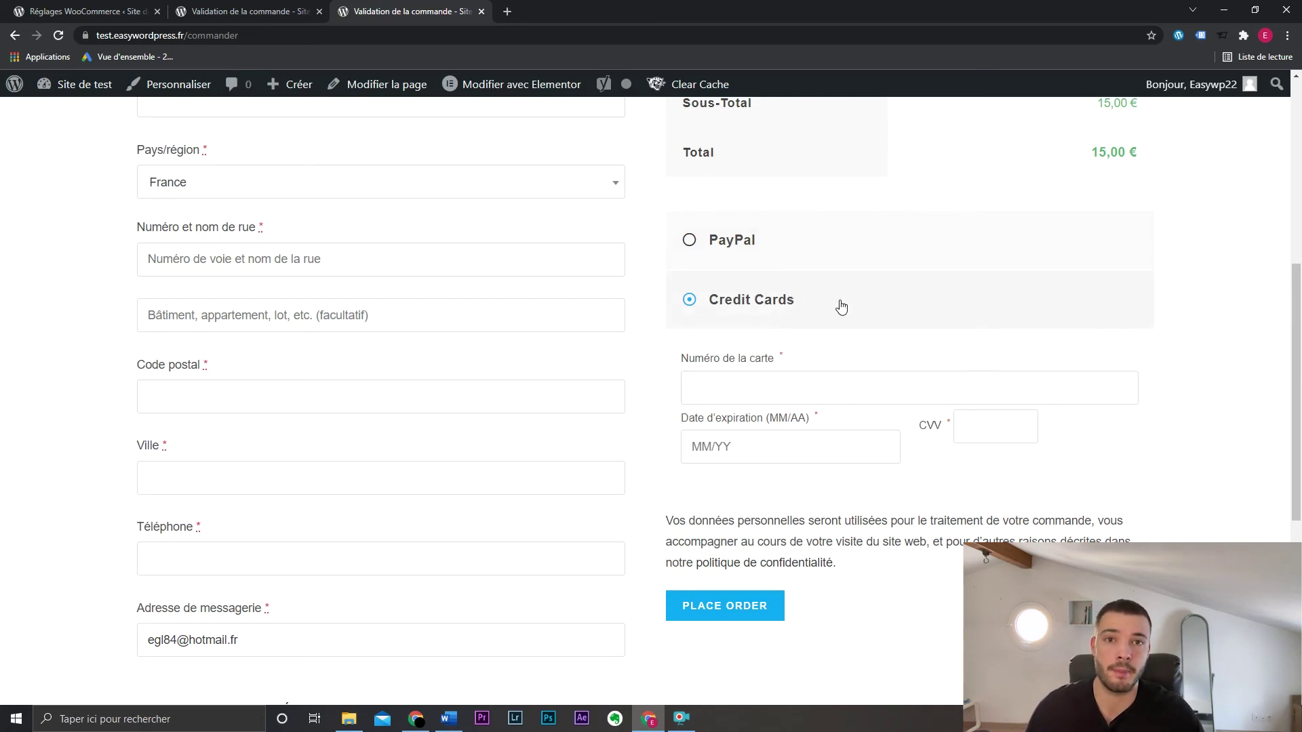
Step: Review the 3D Secure contingency choices and the payment method title in the PayPal Card Processing settings
key(ctrl+1)
click(491, 575)
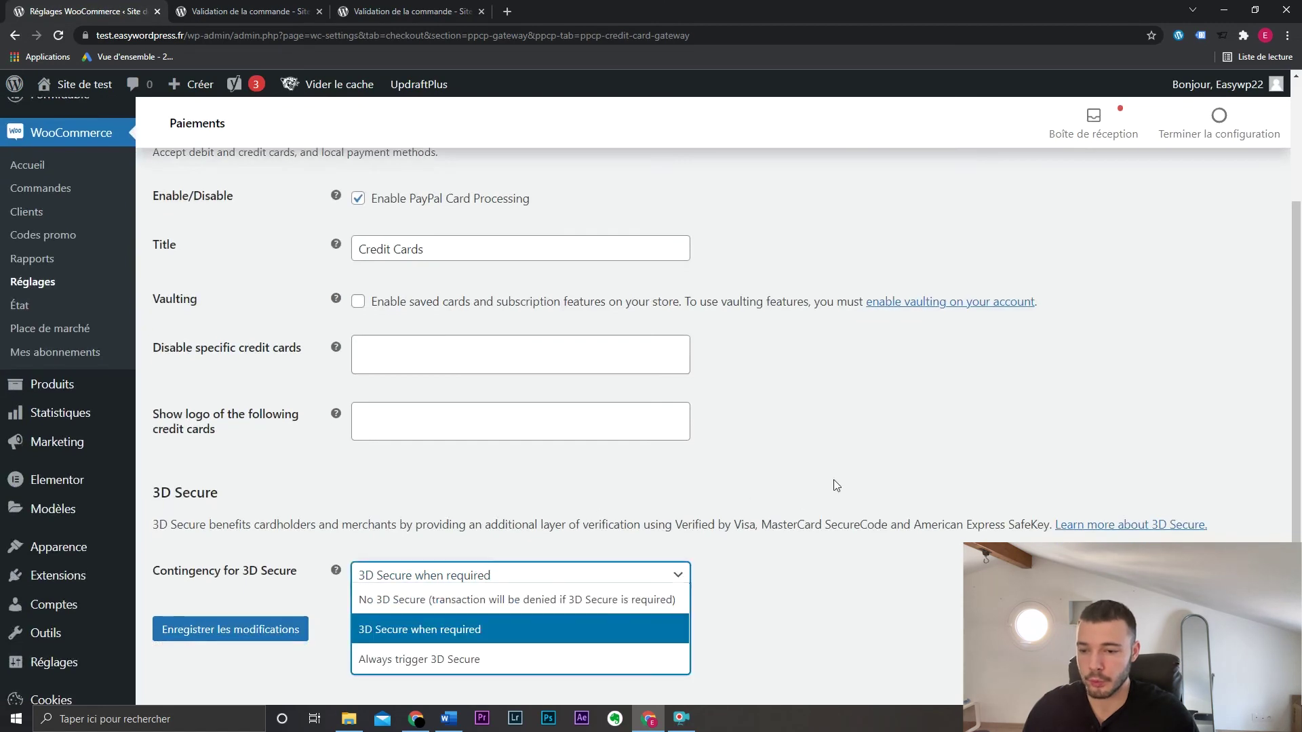
scroll(926, 459, down, 1)
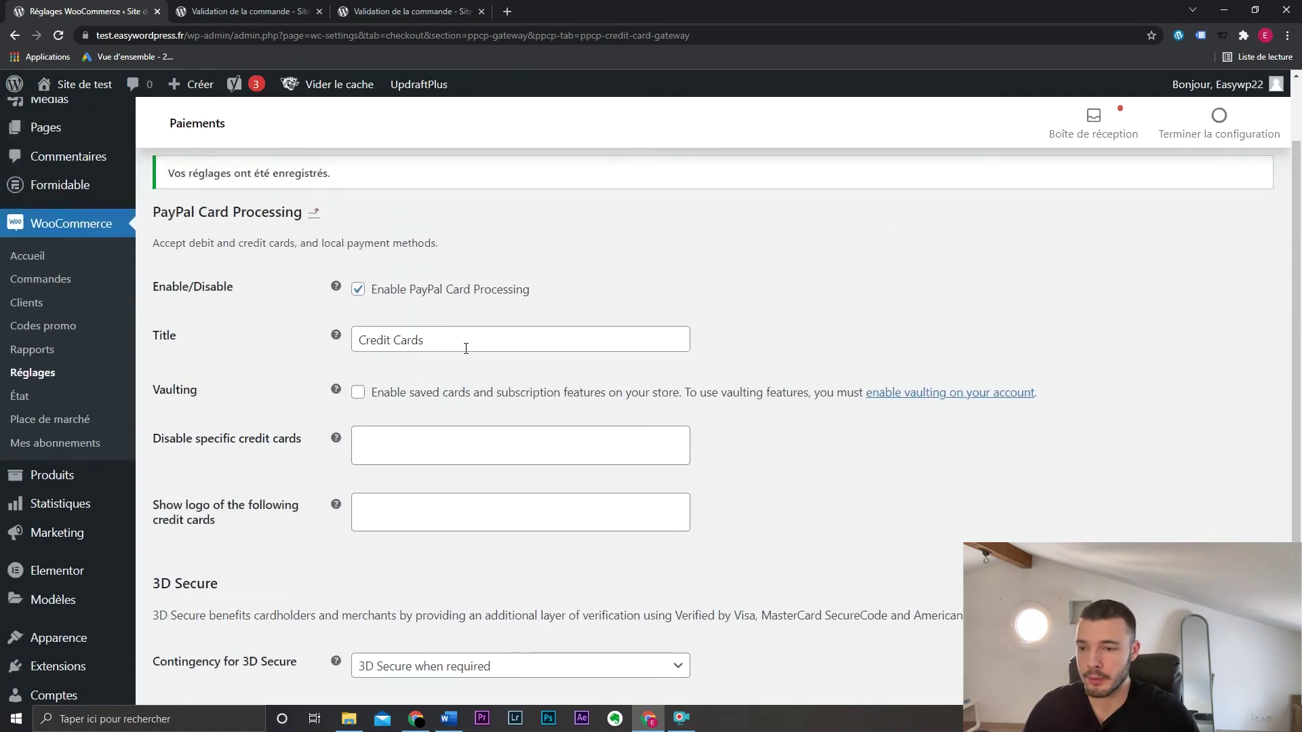
drag(466, 348, 358, 341)
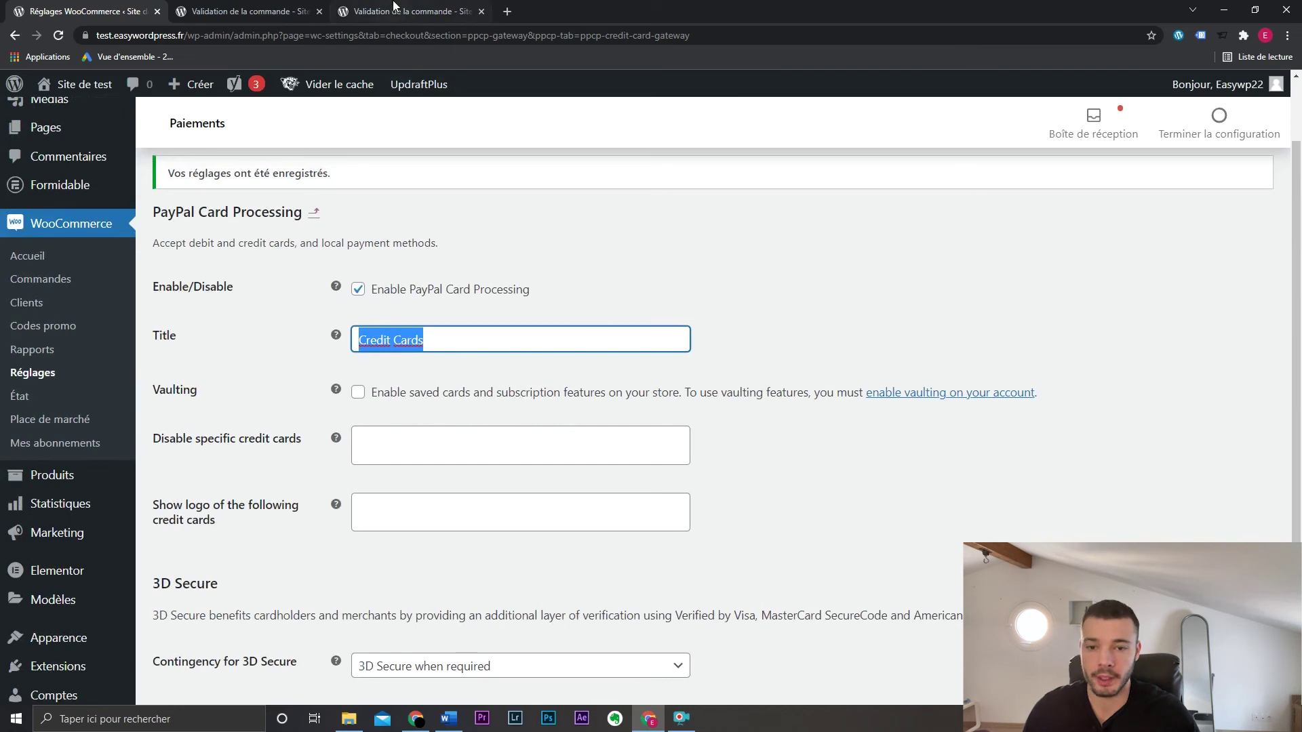
scroll(577, 295, up, 1)
scroll(576, 295, up, 2)
click(571, 310)
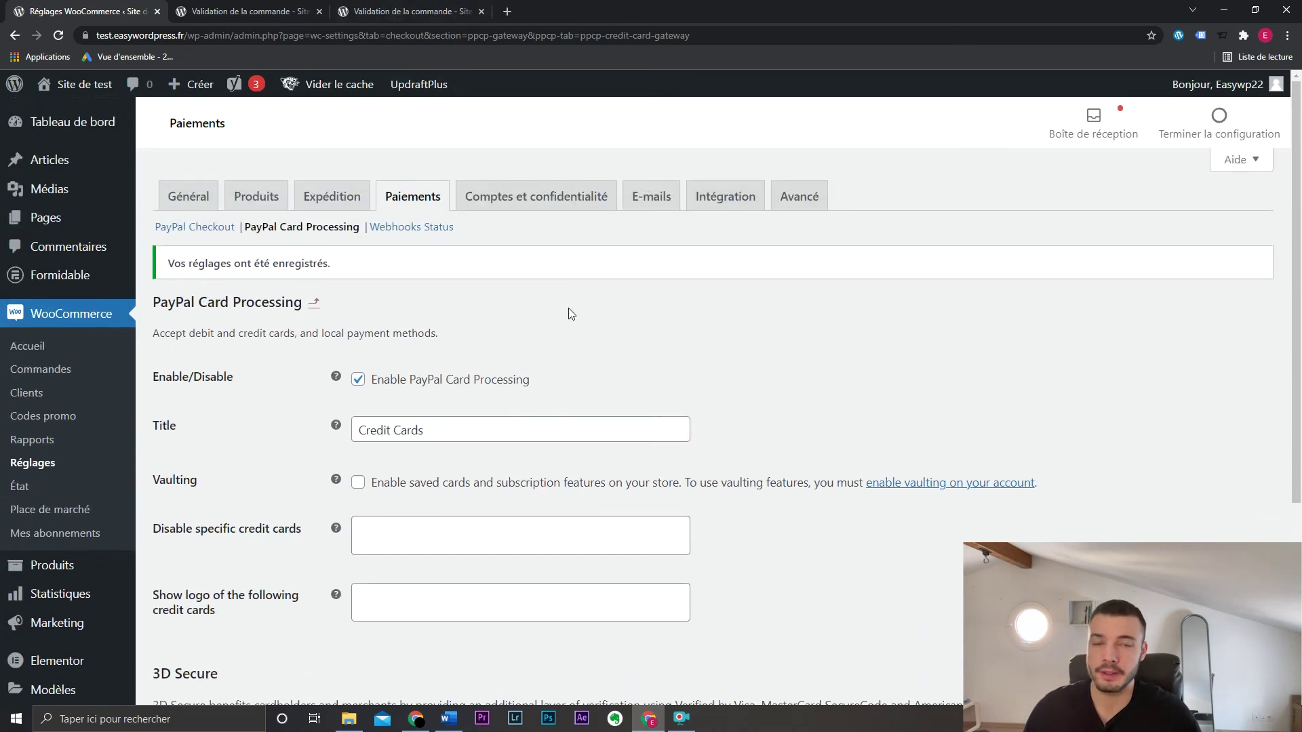
Step: Turn on sandbox mode in the PayPal Checkout settings and view the sandbox API credentials section
click(228, 229)
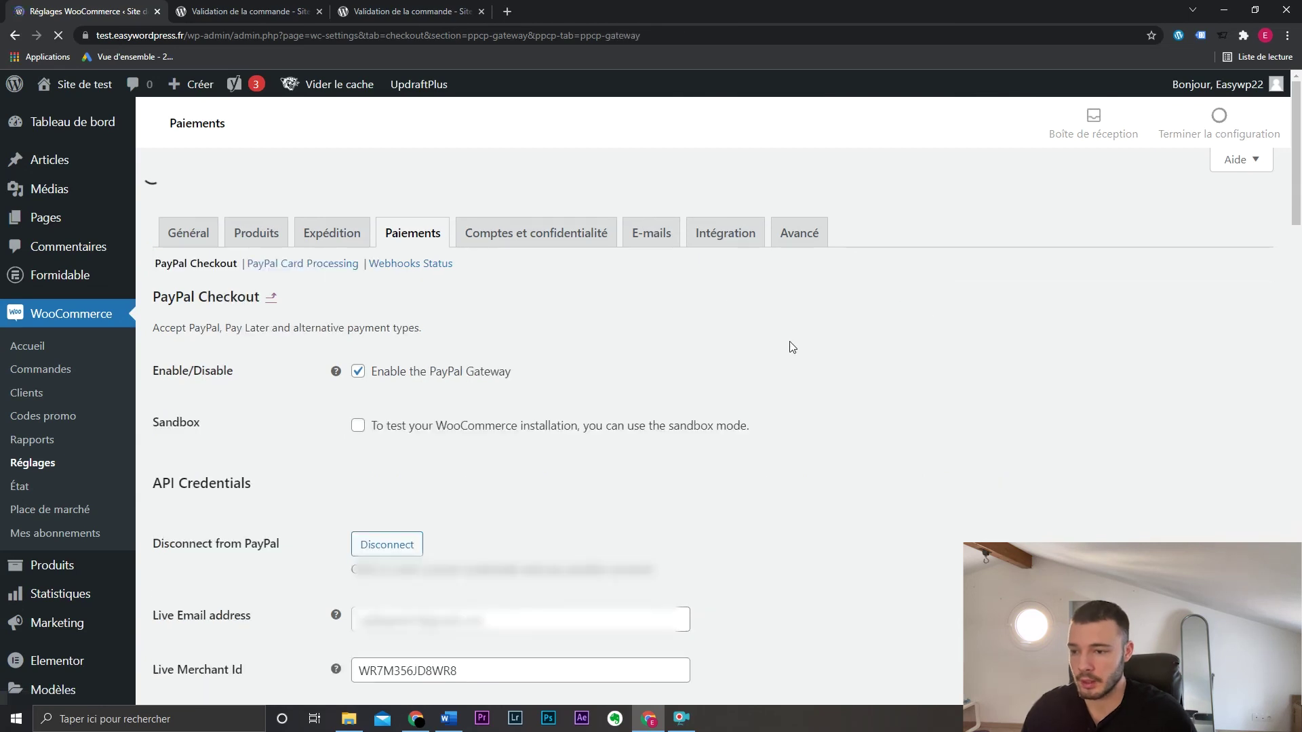
click(357, 389)
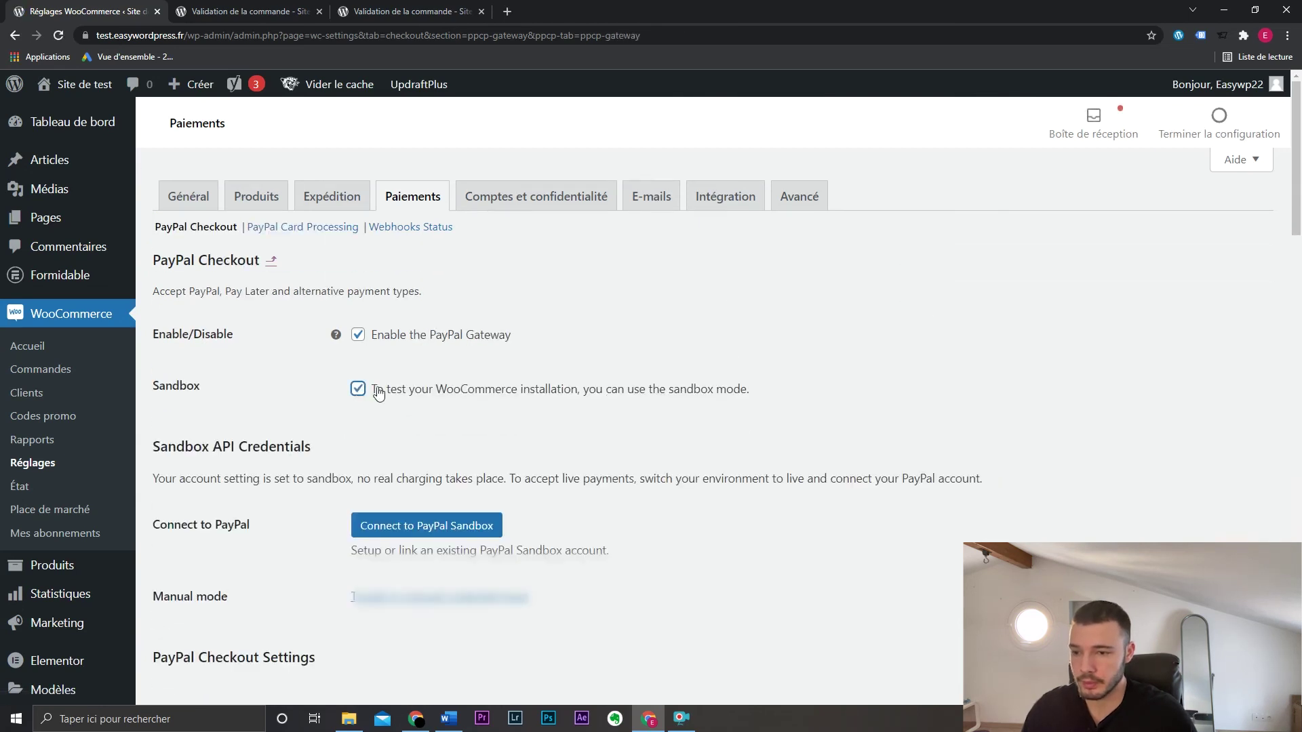
scroll(847, 377, down, 1)
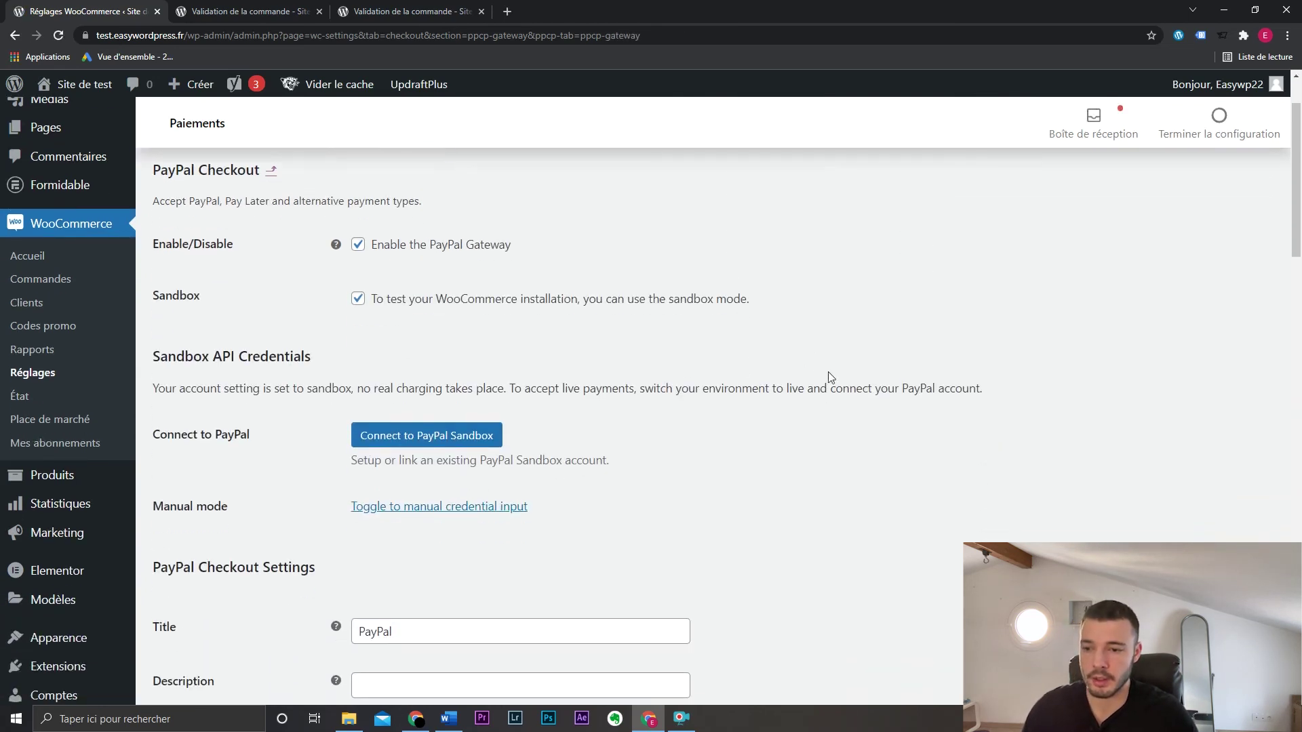